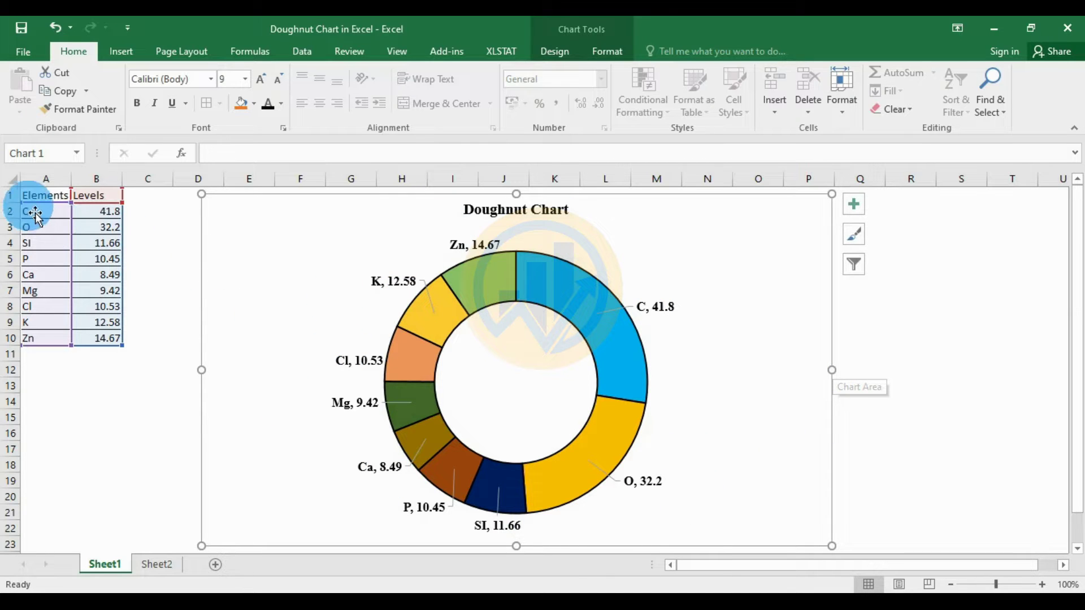
Select the Elements and Levels data, A1:B10, on the first sheet
left_click_drag(44, 197, 104, 339)
left_click(107, 428)
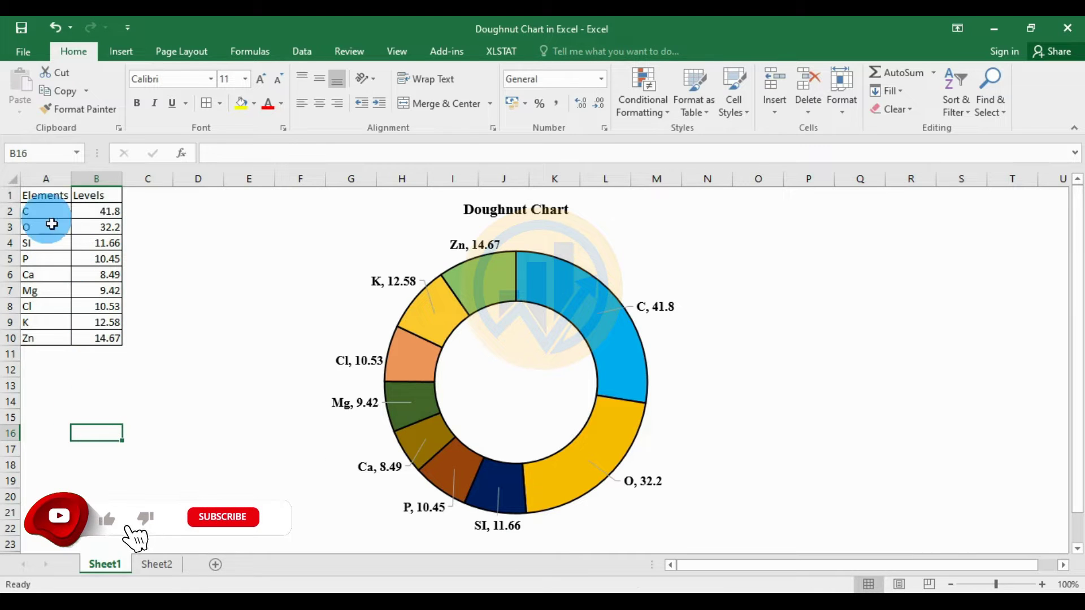
left_click(44, 201)
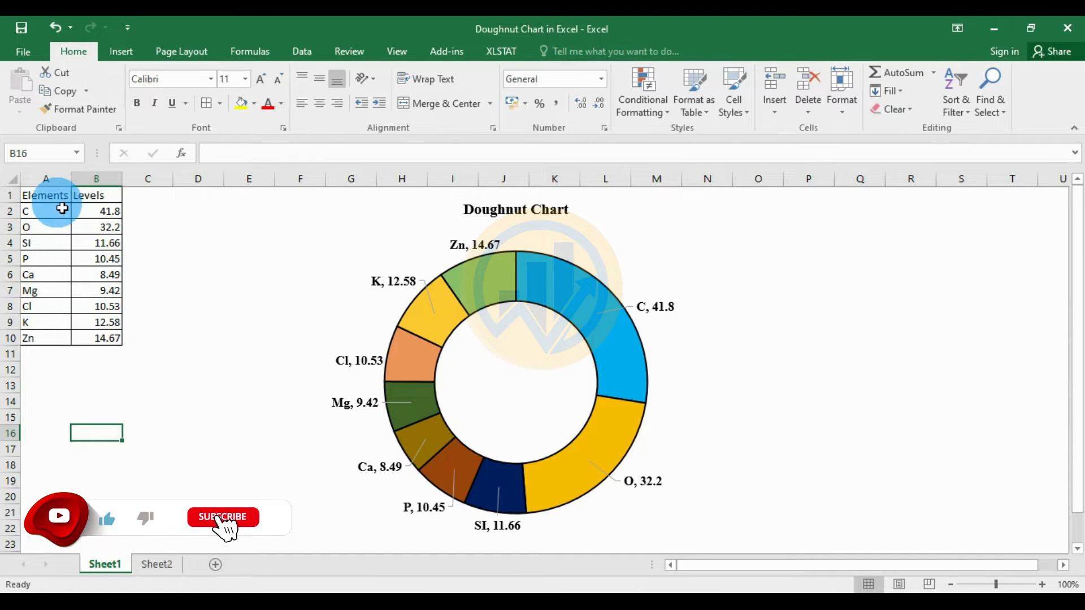
left_click_drag(59, 213, 54, 339)
left_click_drag(97, 200, 102, 339)
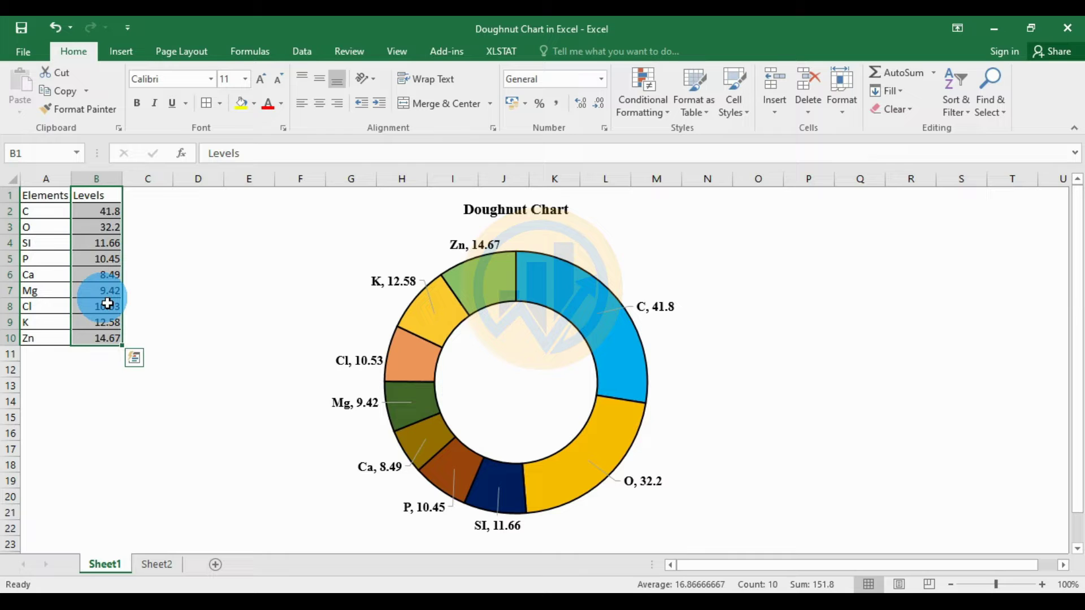
On Sheet2, insert a Doughnut chart from A1:B10, then move and enlarge it beside the table
left_click(157, 564)
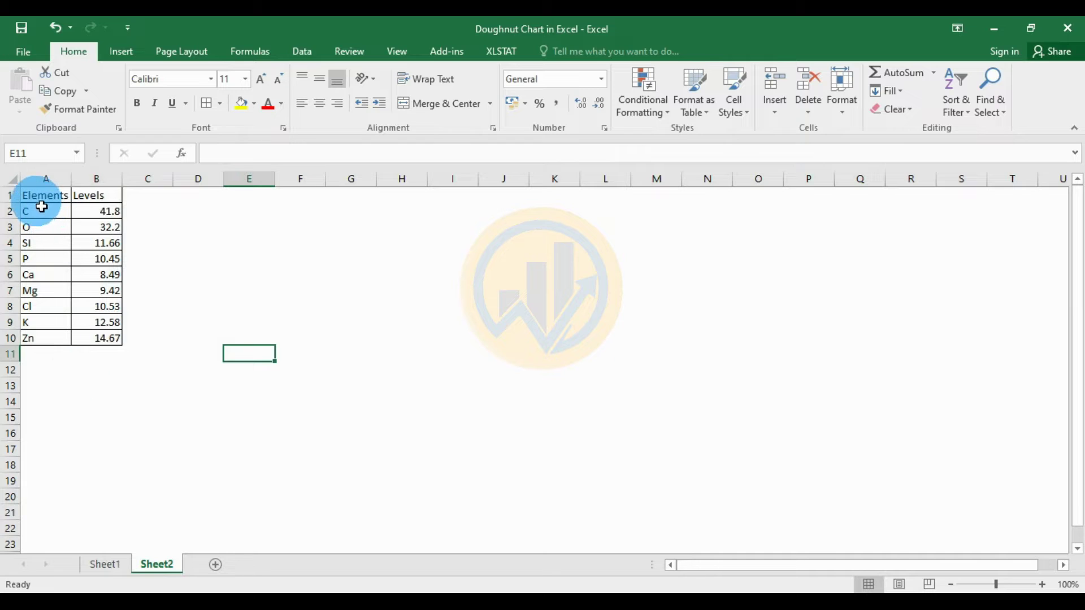
left_click_drag(37, 197, 100, 351)
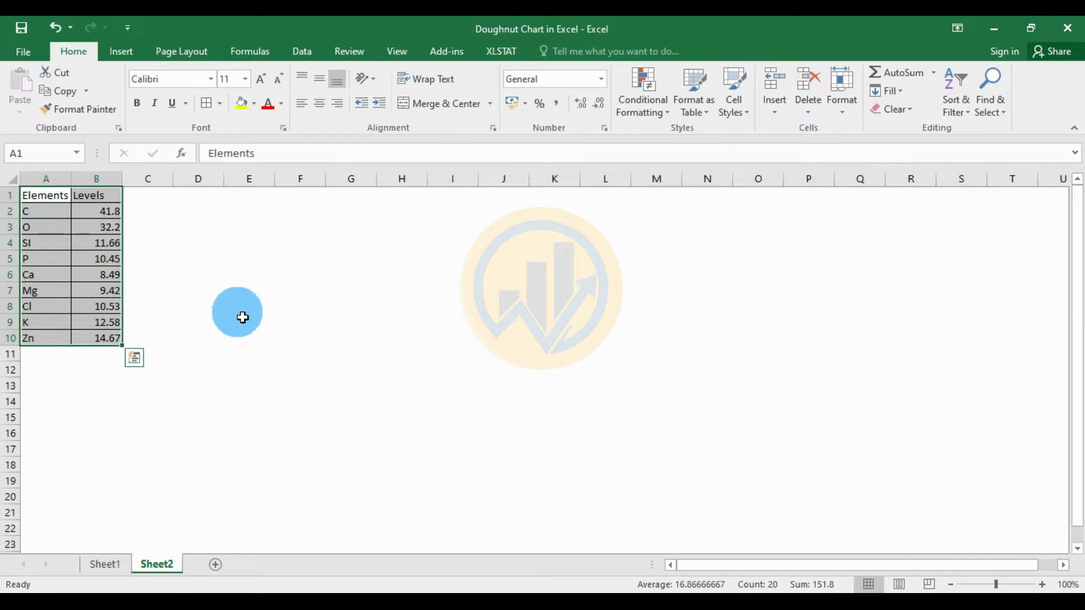
left_click(119, 49)
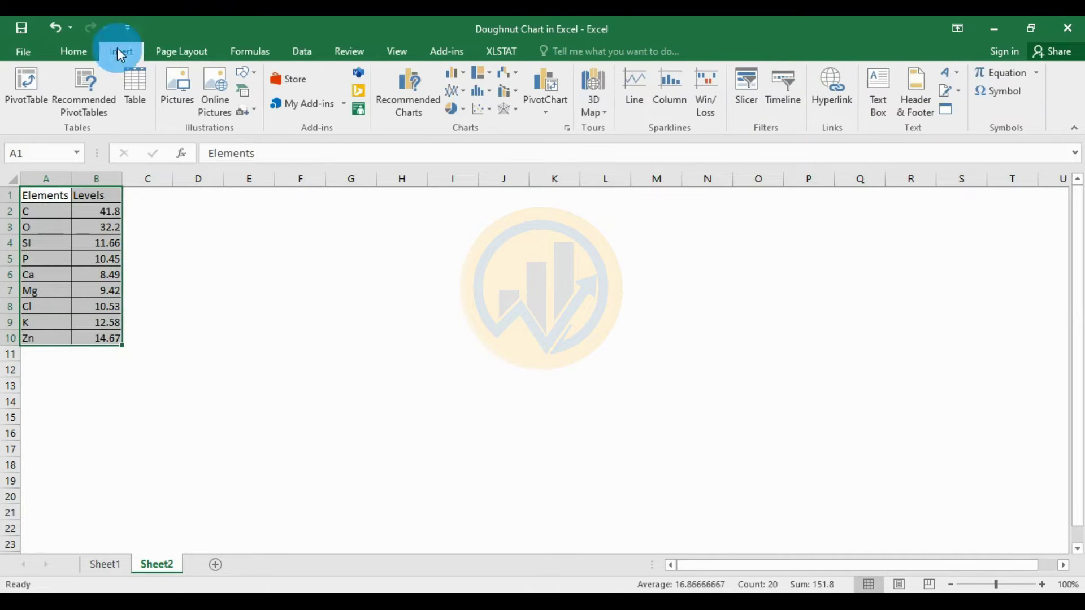
left_click(466, 114)
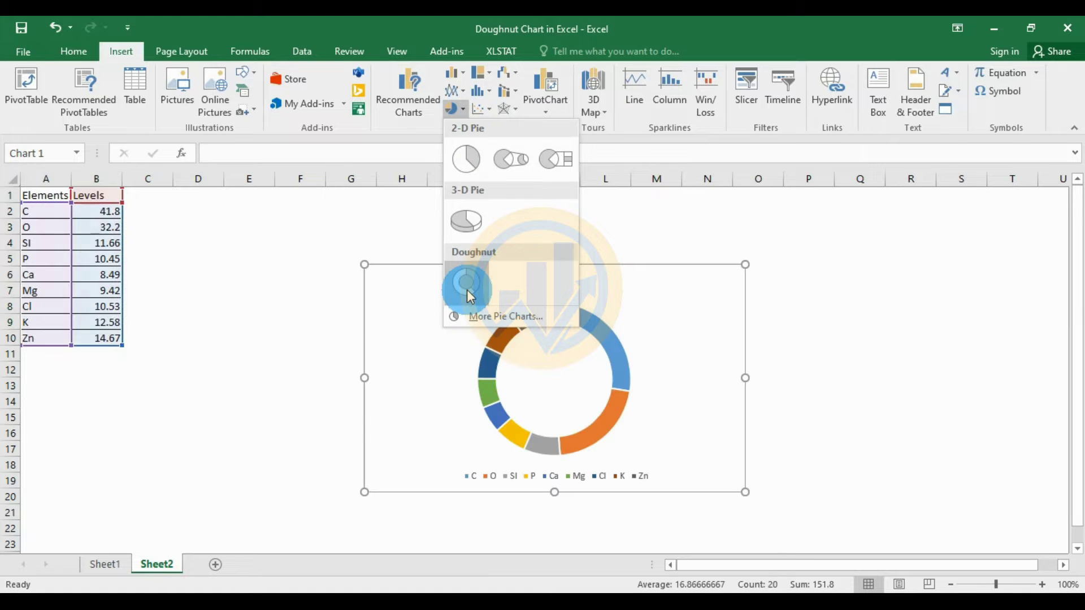
left_click(466, 290)
left_click_drag(649, 283, 456, 222)
left_click_drag(551, 439, 703, 544)
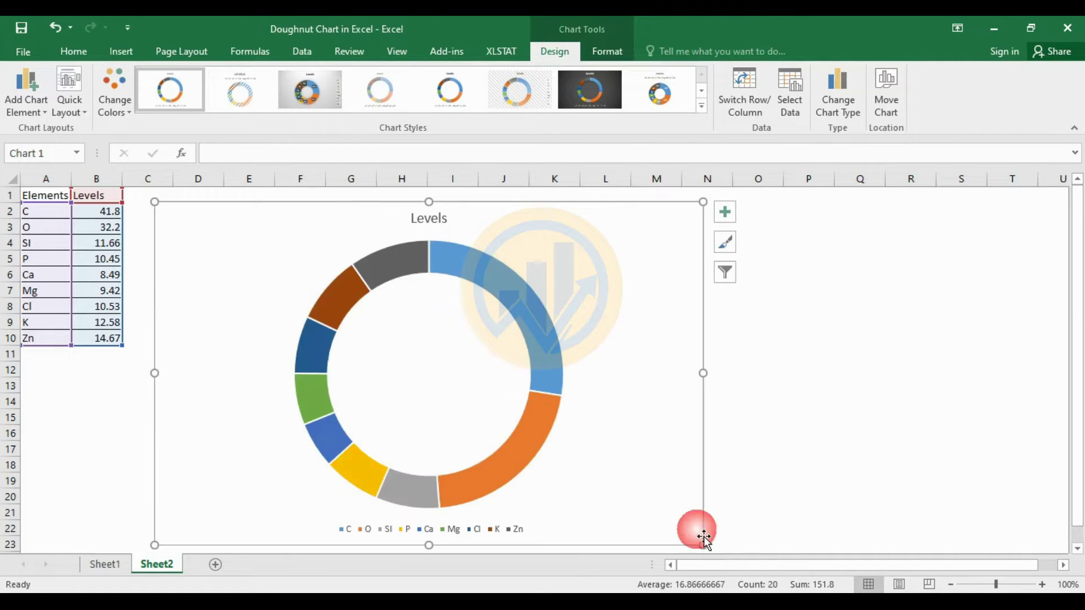
Uncheck Legend in Chart Elements so only the 'Levels' title and ring remain
left_click(495, 531)
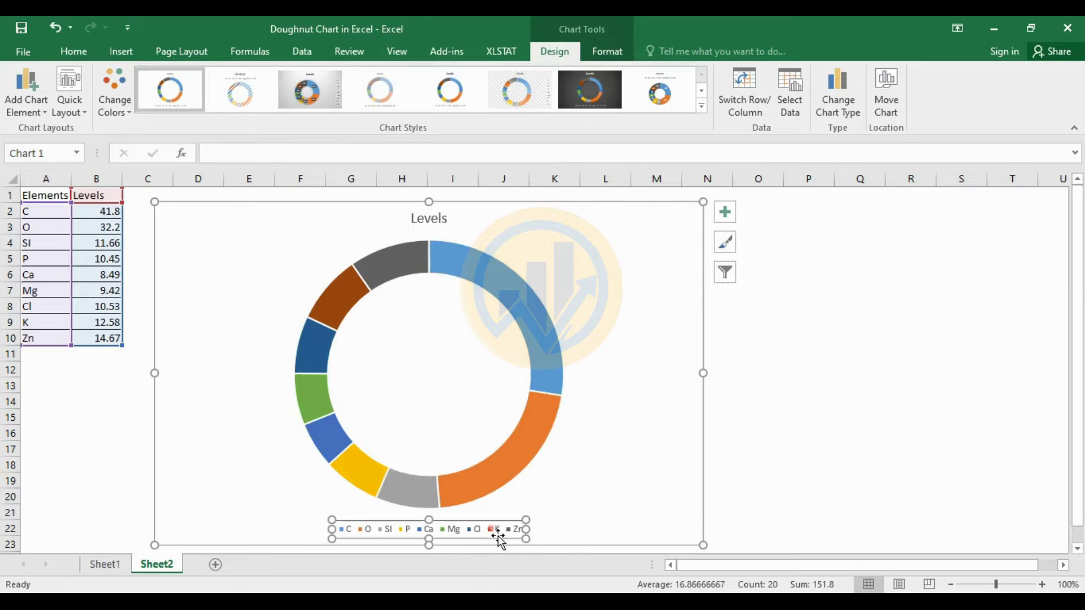
left_click(722, 212)
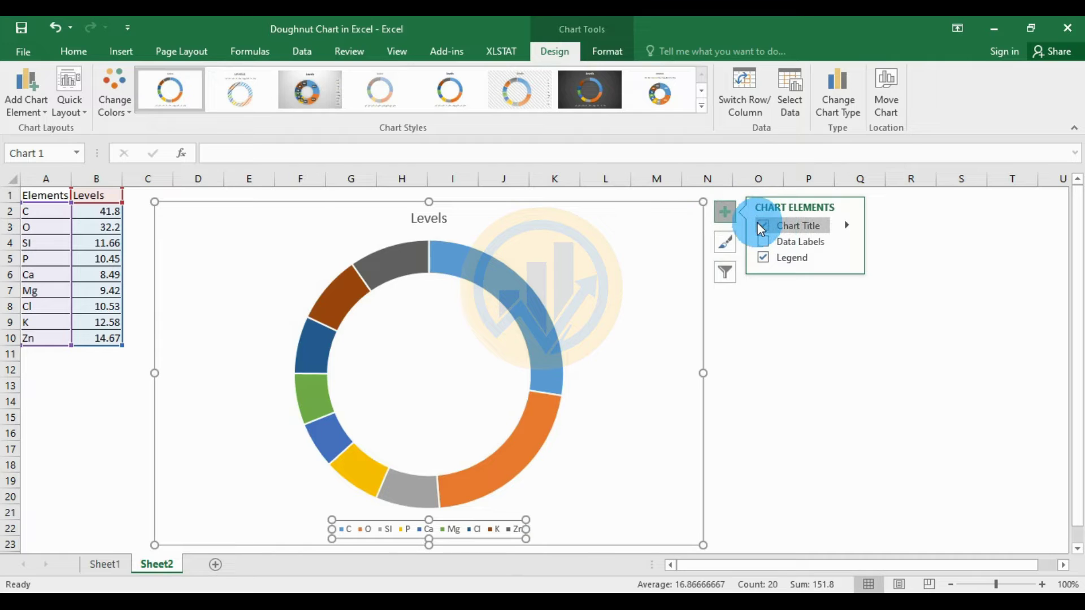
left_click(762, 259)
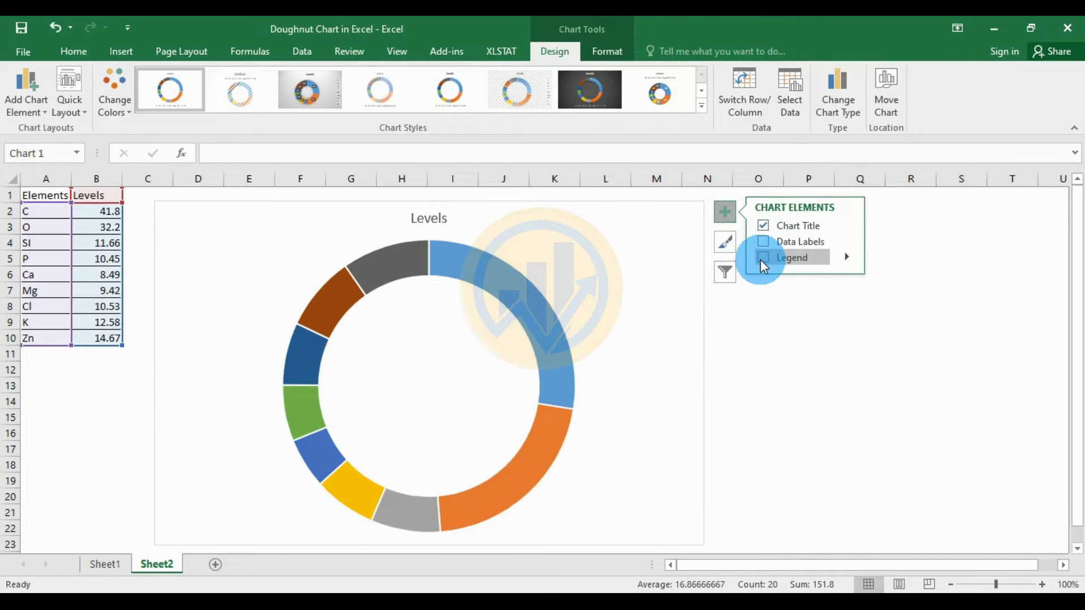
left_click(571, 370)
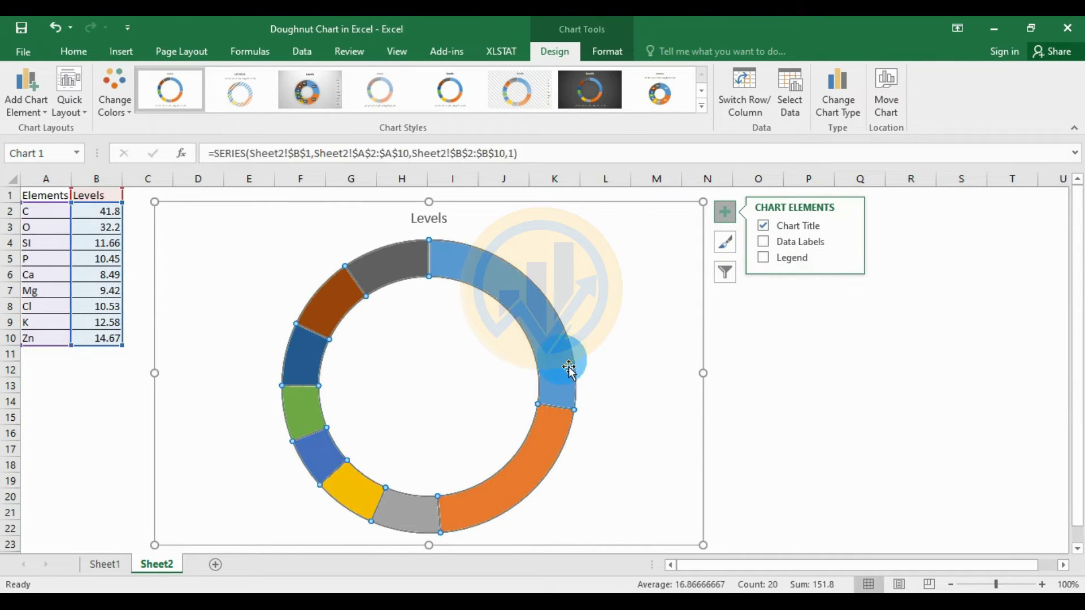
left_click(989, 436)
left_click(562, 346)
right_click(567, 357)
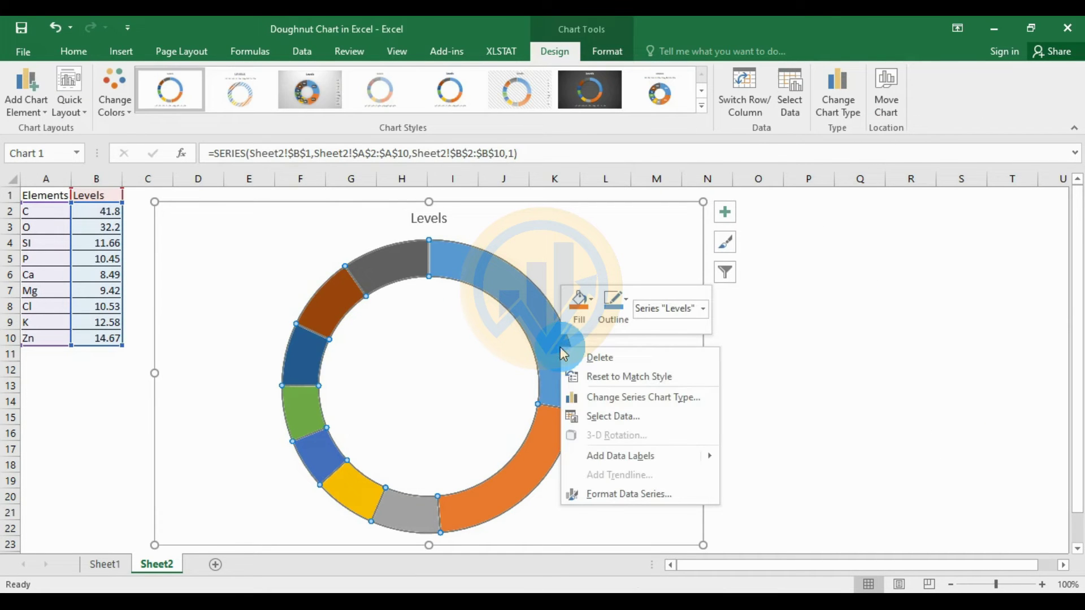
Set the doughnut hole size to 70% in Format Data Series
left_click(608, 496)
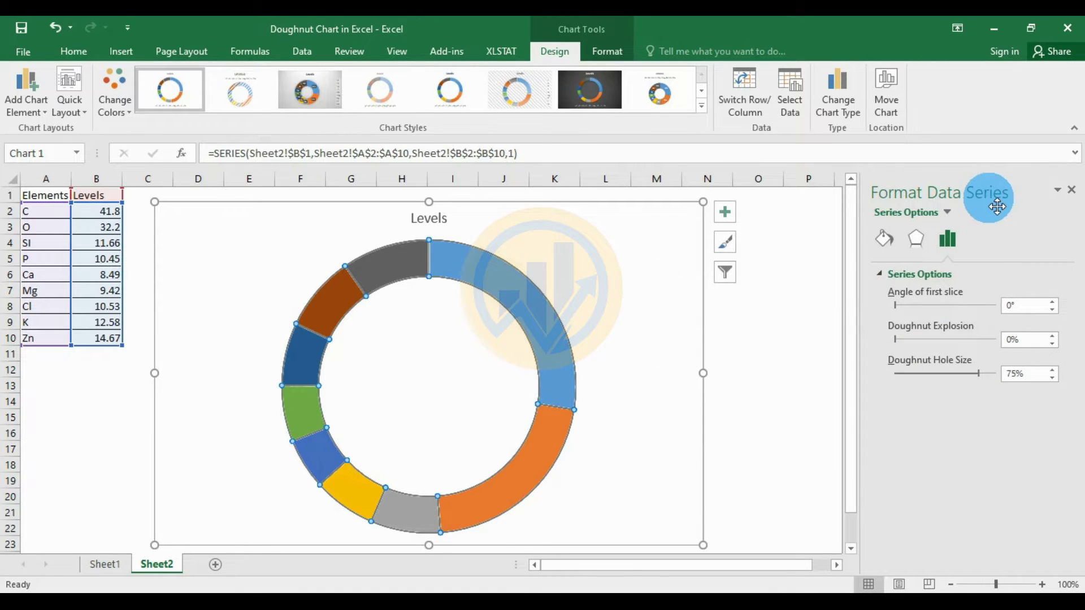
left_click(964, 371)
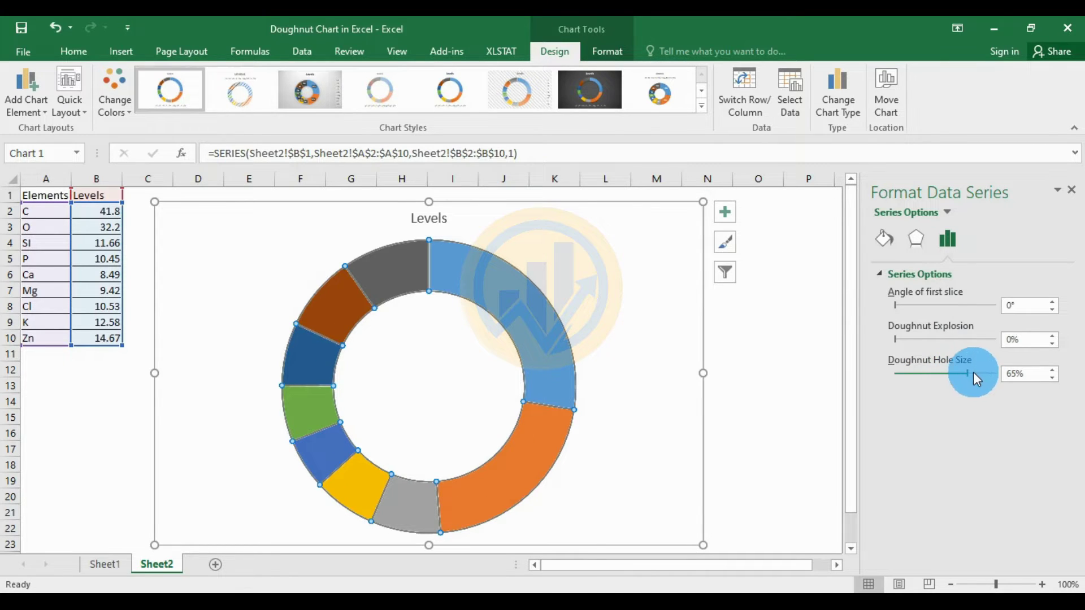
left_click(1053, 370)
left_click(1053, 370)
left_click(1053, 370)
left_click(1053, 371)
left_click(1053, 370)
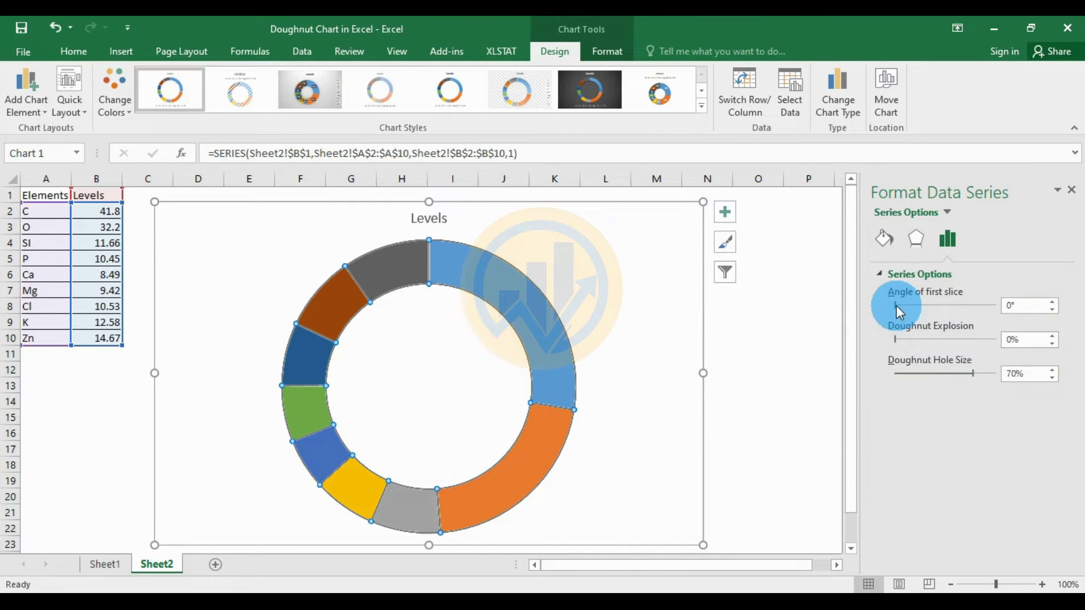
Keep the first-slice angle at 0° and the doughnut explosion at 0%
left_click_drag(897, 308, 935, 307)
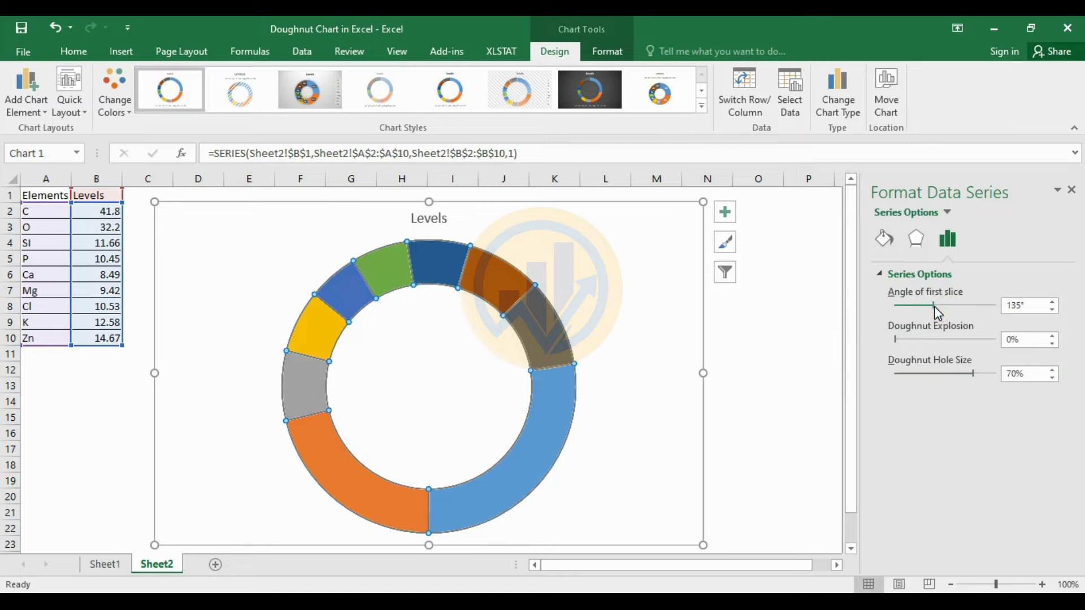
key("ctrl+z")
left_click(904, 348)
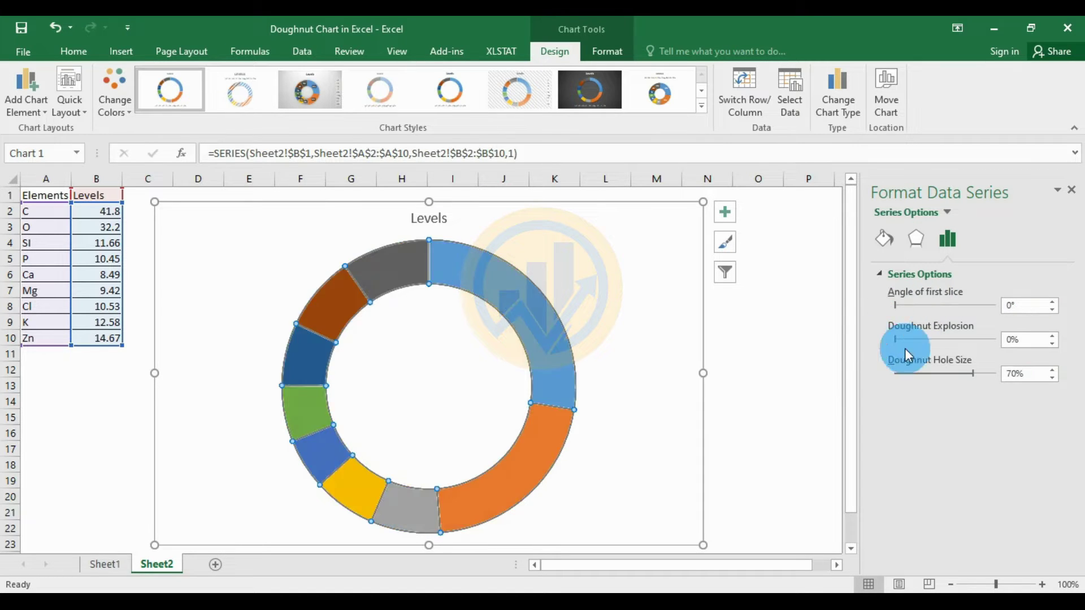
left_click_drag(897, 340, 871, 338)
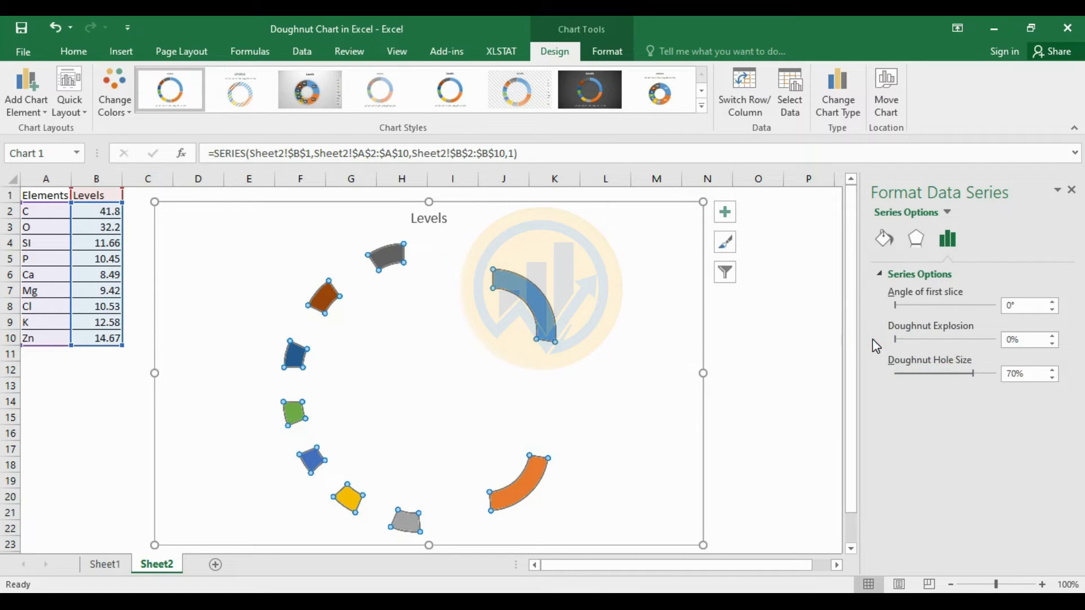
left_click(965, 345)
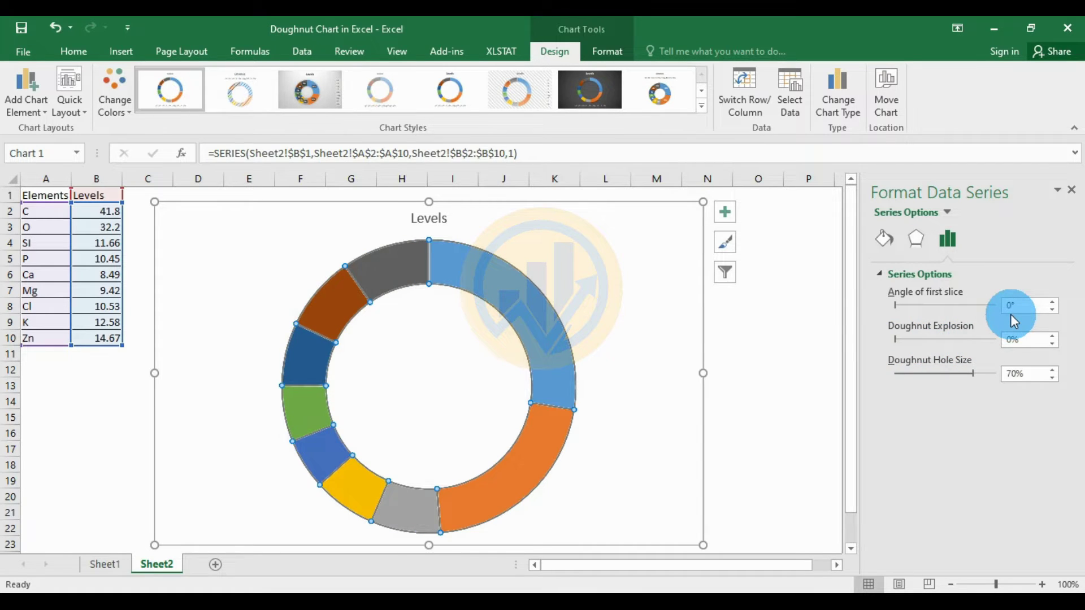
left_click(1021, 382)
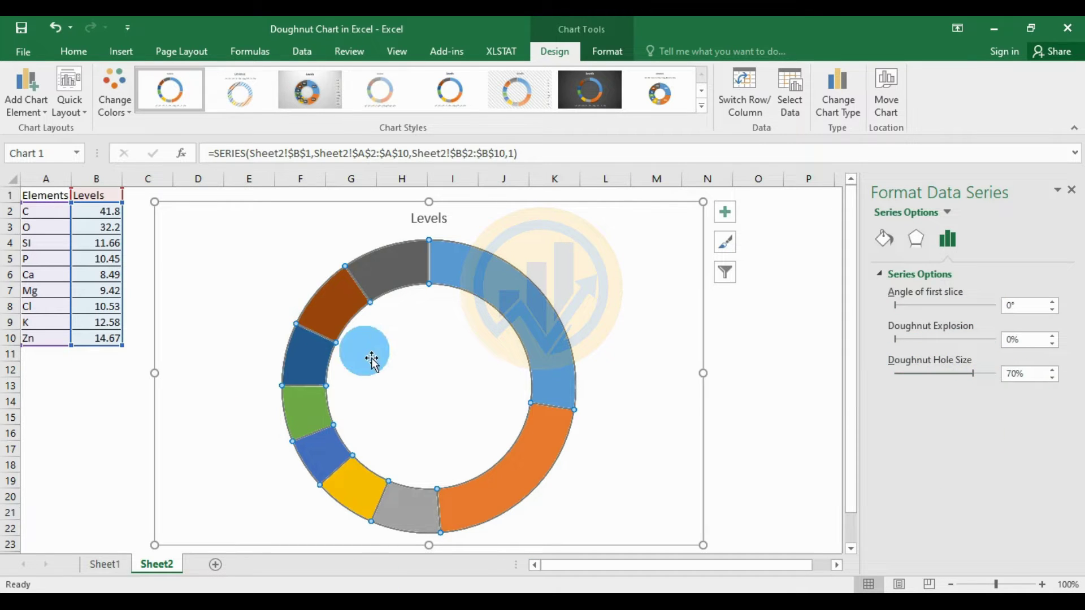
Add data labels to every slice and set their contents, leaving the series name off
right_click(514, 299)
mouse_move(567, 409)
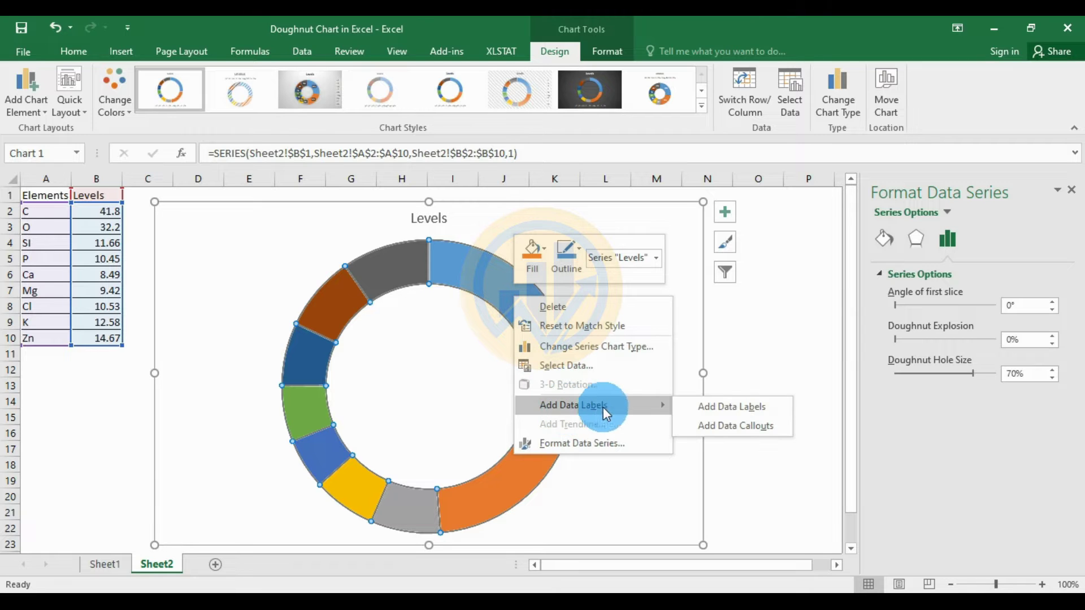
left_click(713, 408)
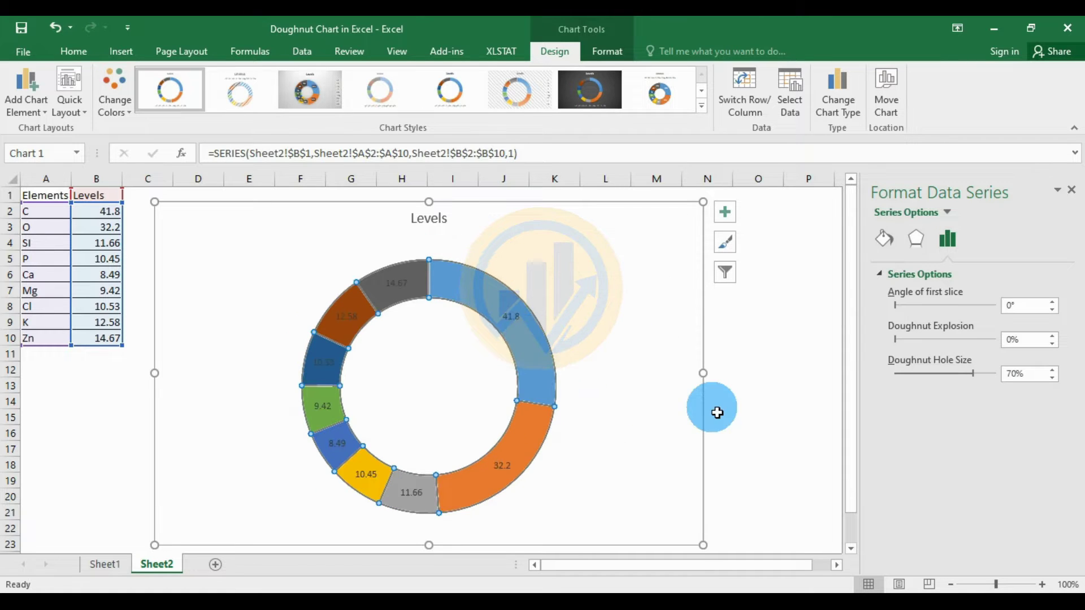
left_click(512, 317)
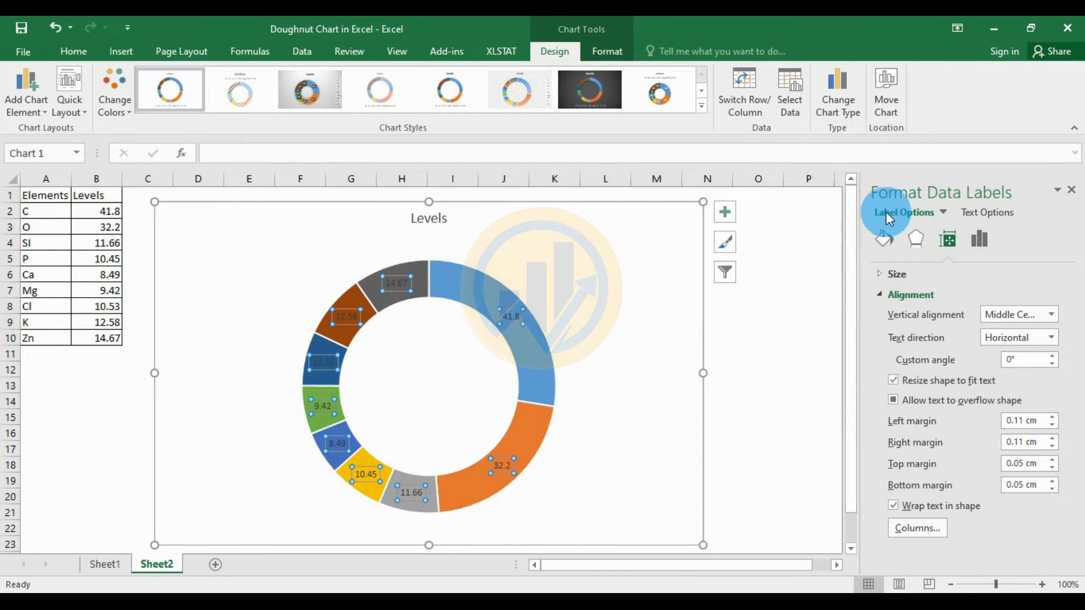
left_click(981, 241)
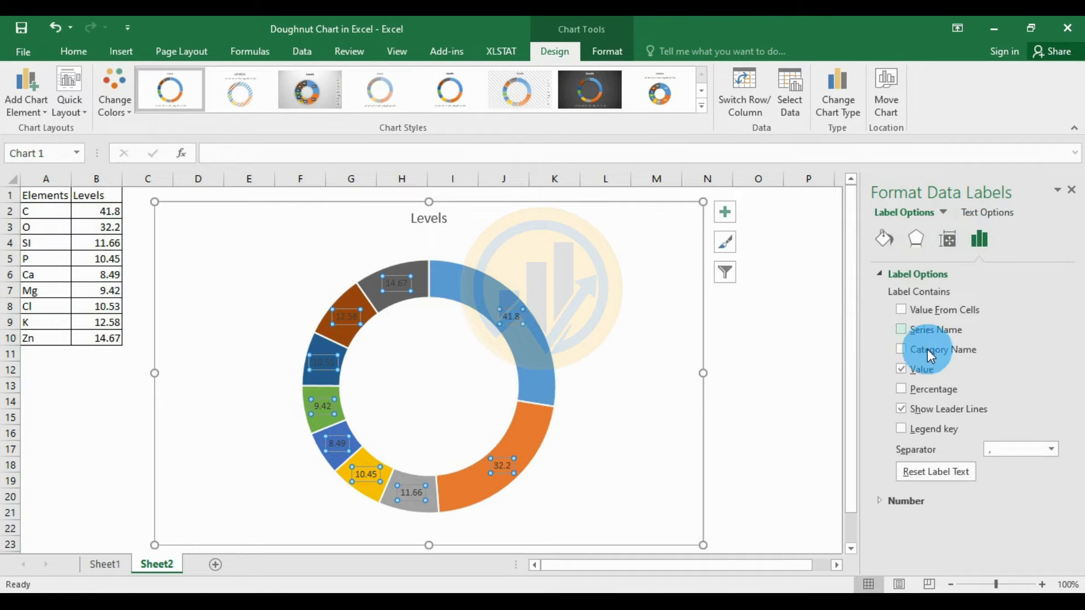
left_click(901, 330)
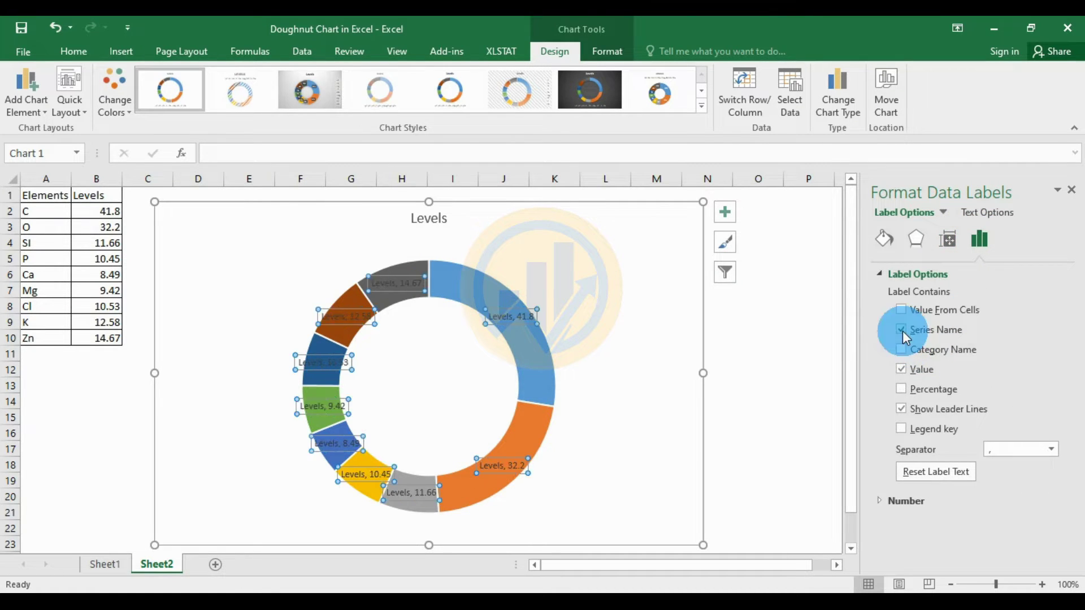
left_click(902, 330)
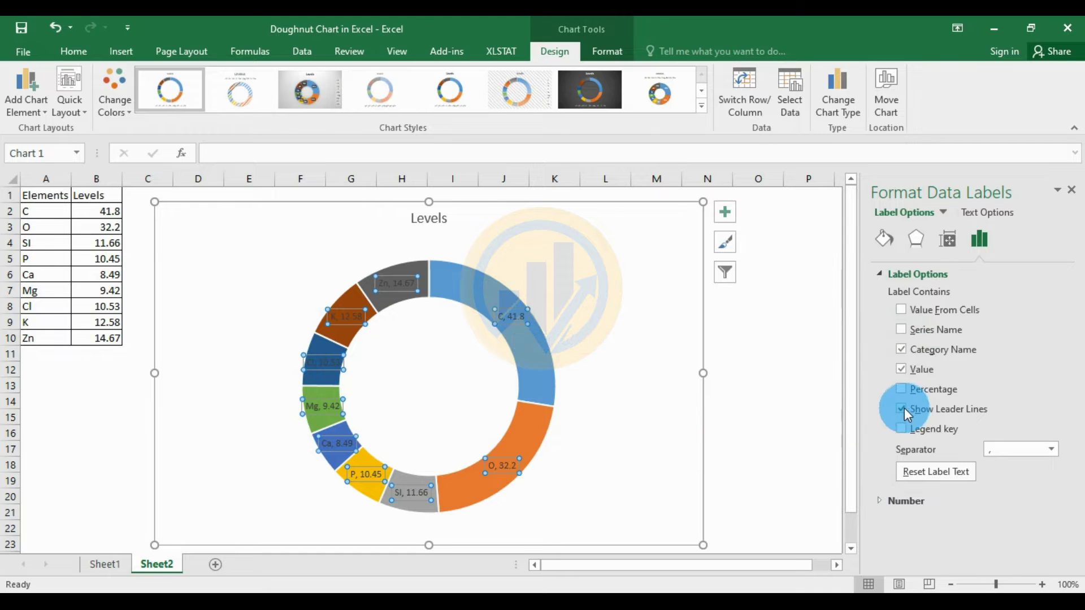
left_click(610, 346)
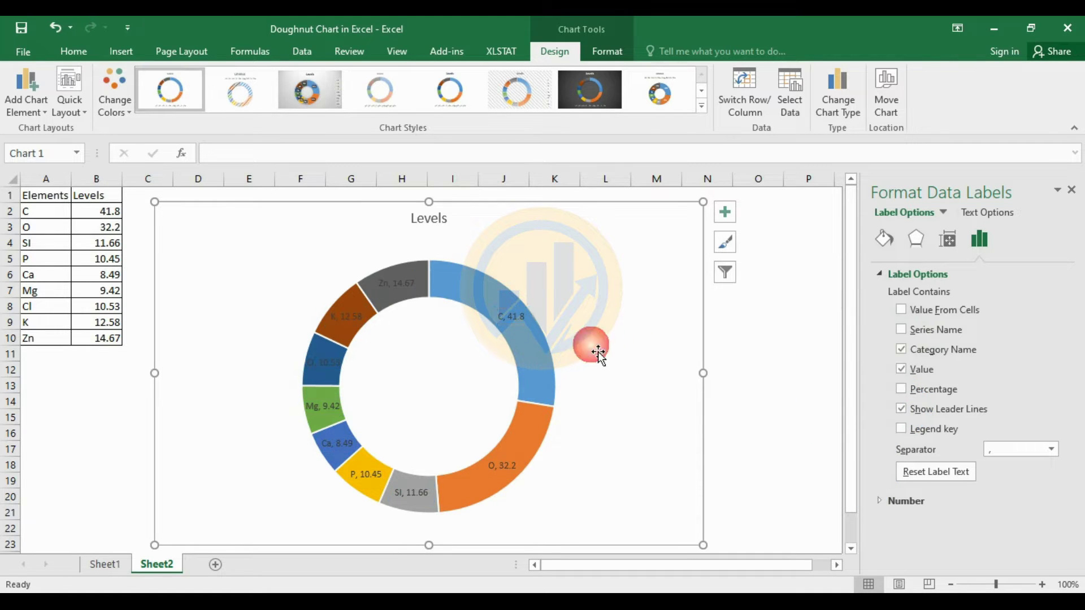
Drag the C, O, SI, P and Ca labels outside the ring
left_click(518, 330)
left_click(518, 329)
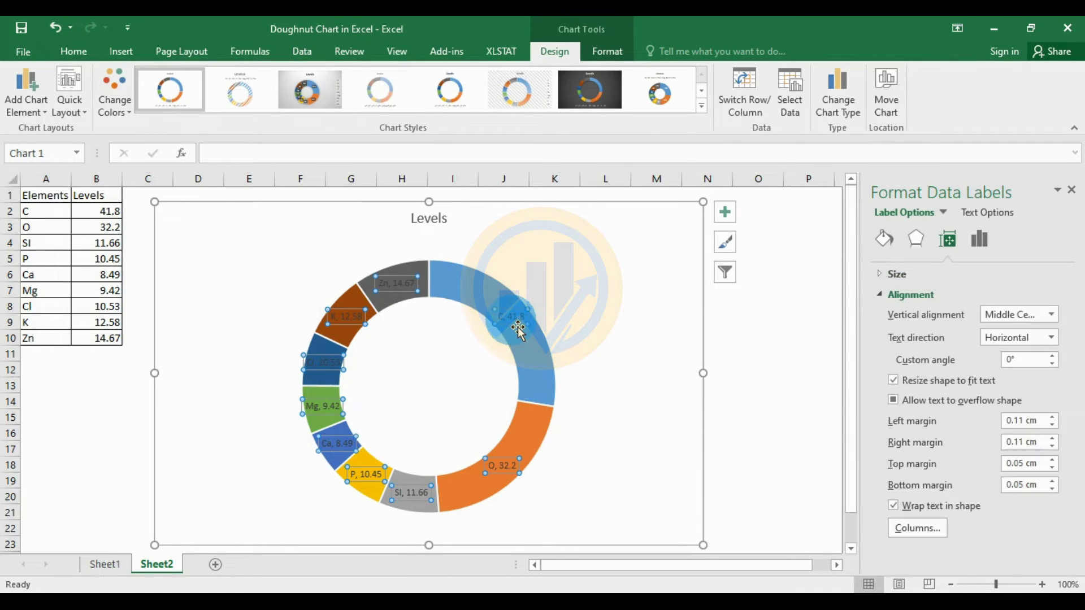
left_click(527, 459)
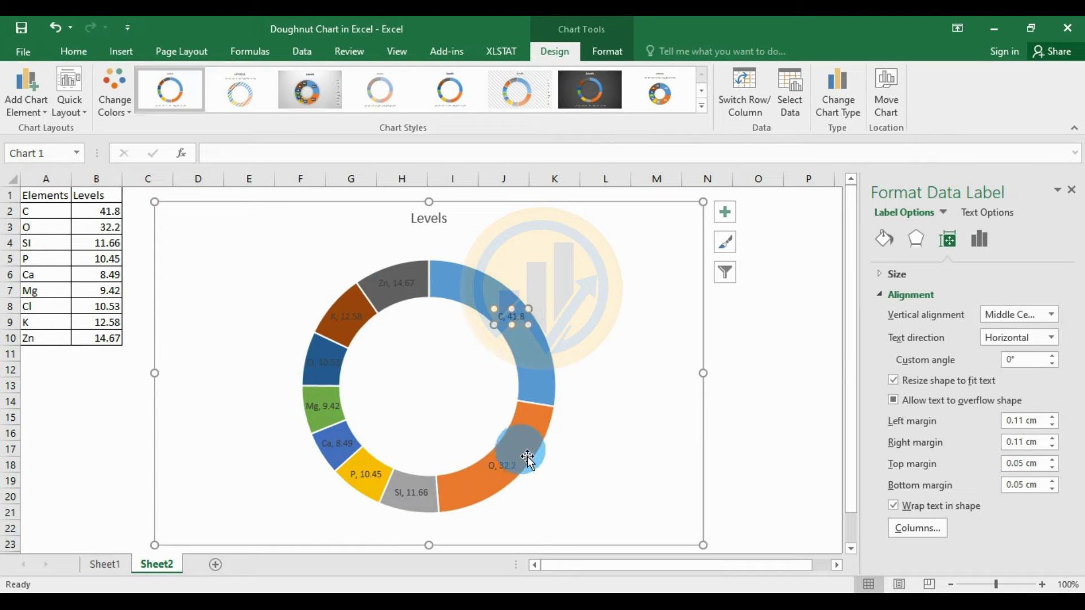
left_click_drag(517, 469, 485, 499)
left_click(412, 496)
left_click_drag(412, 496, 414, 535)
left_click(364, 478)
left_click_drag(364, 477, 350, 515)
left_click(342, 443)
left_click_drag(342, 444, 301, 471)
Drag the Mg, Cl, K and Zn labels outside the ring, then select all labels
left_click(322, 408)
left_click_drag(322, 408, 272, 414)
left_click_drag(328, 373, 272, 368)
left_click(357, 328)
left_click_drag(342, 312, 332, 290)
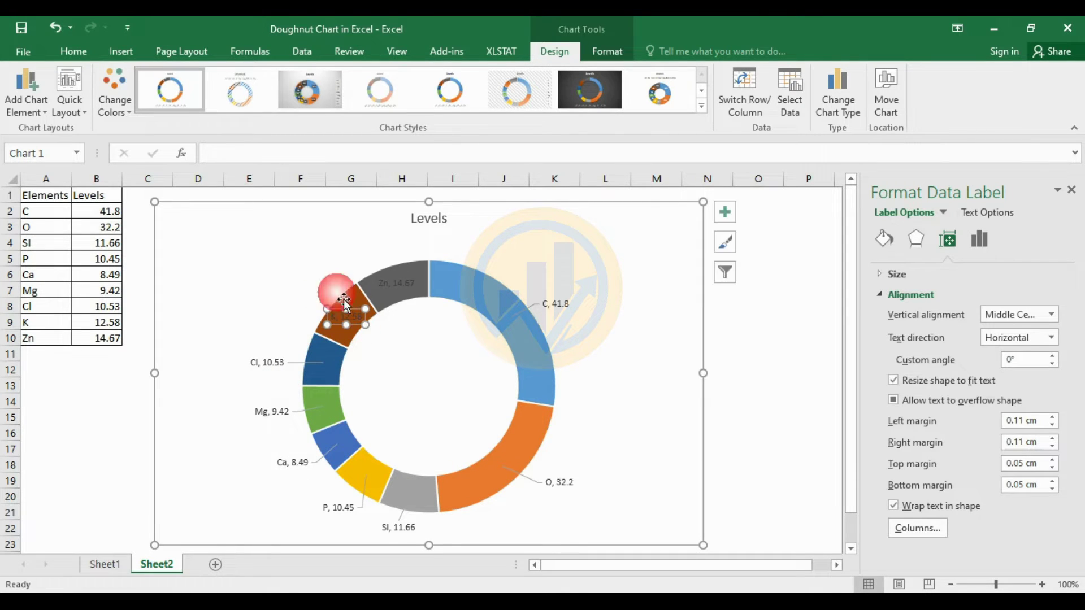
left_click(405, 295)
left_click_drag(404, 295, 384, 243)
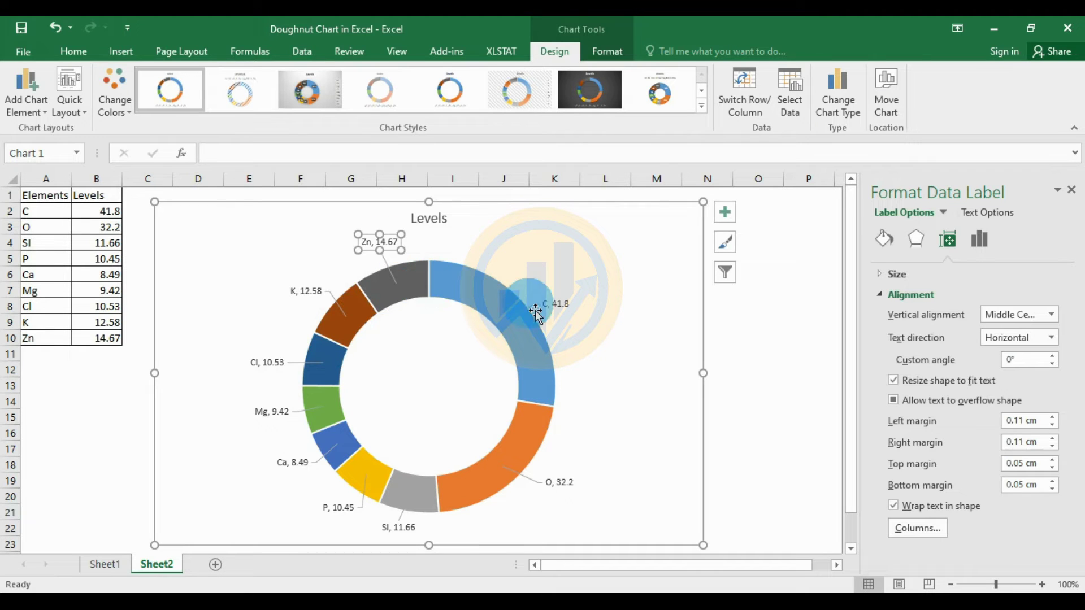
left_click(534, 311)
left_click(577, 495)
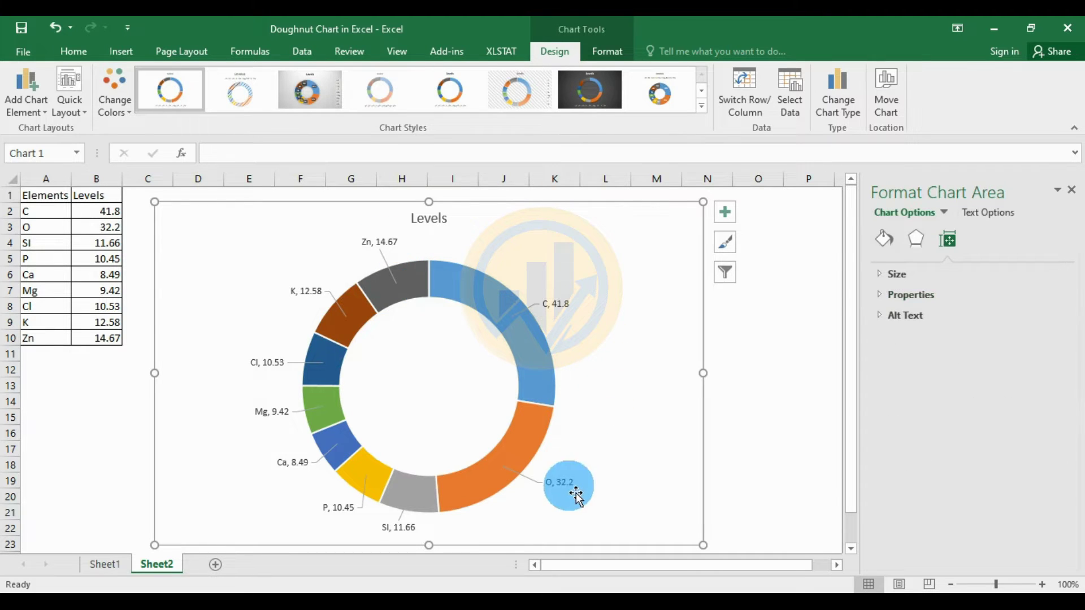
left_click(572, 486)
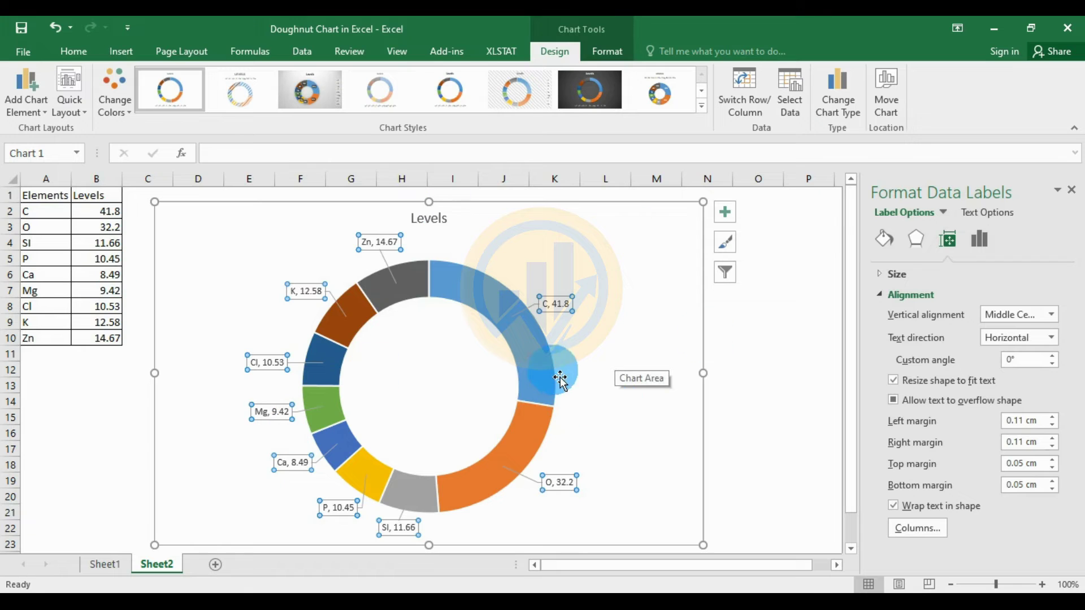
Format the data labels as bold Times New Roman at size 12
left_click(69, 49)
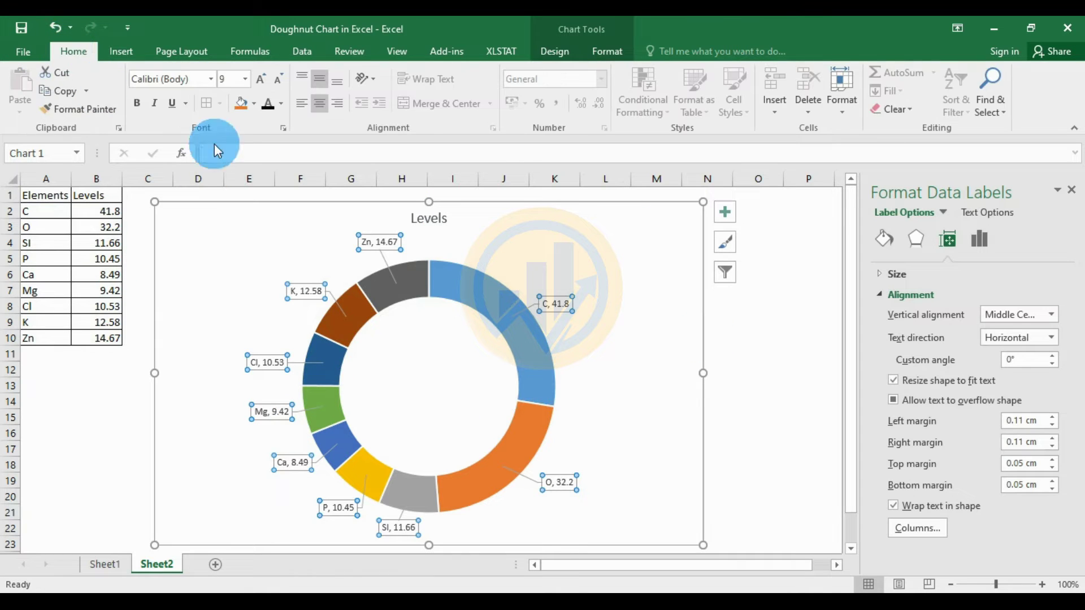
left_click(211, 83)
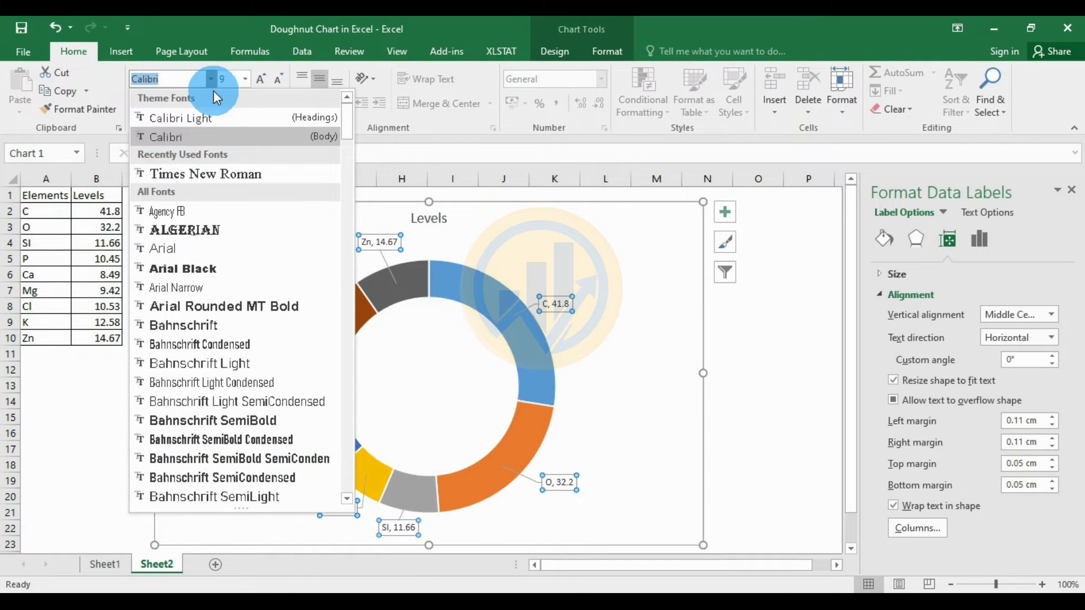
left_click(226, 173)
left_click(261, 78)
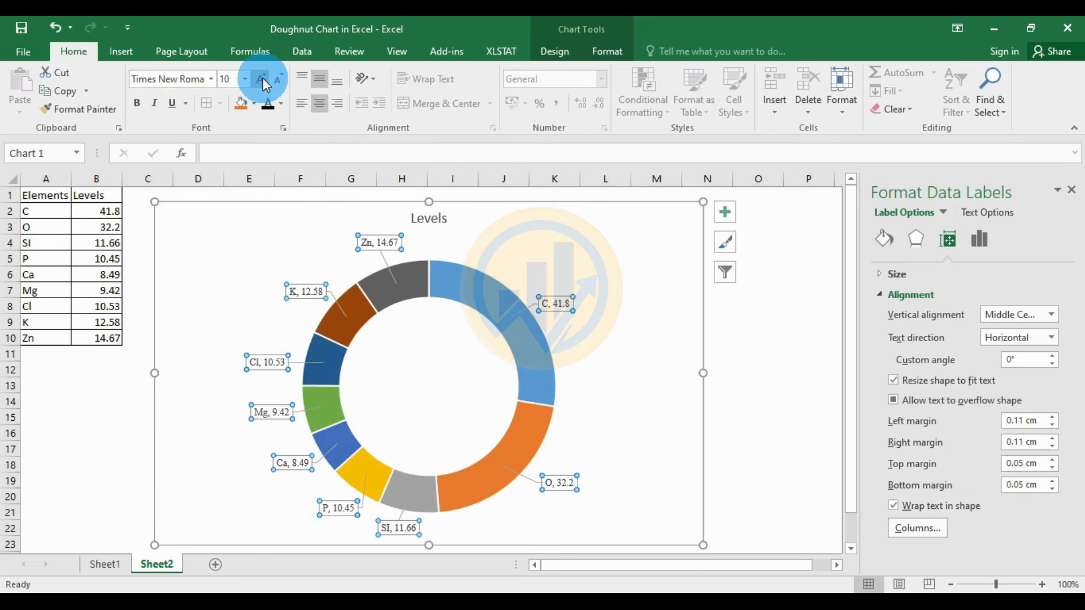
left_click(260, 79)
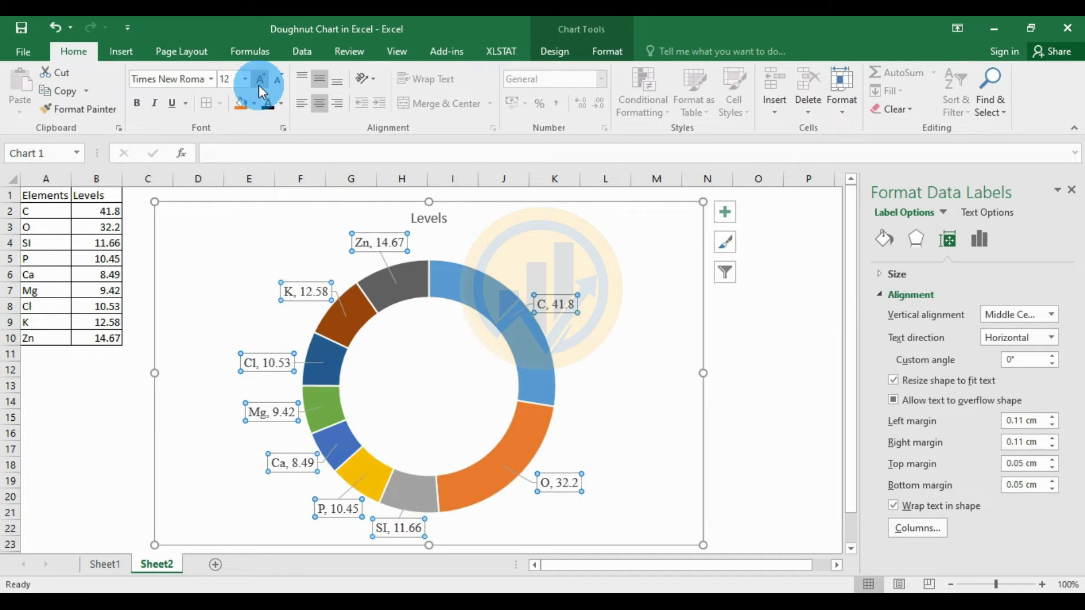
left_click(136, 103)
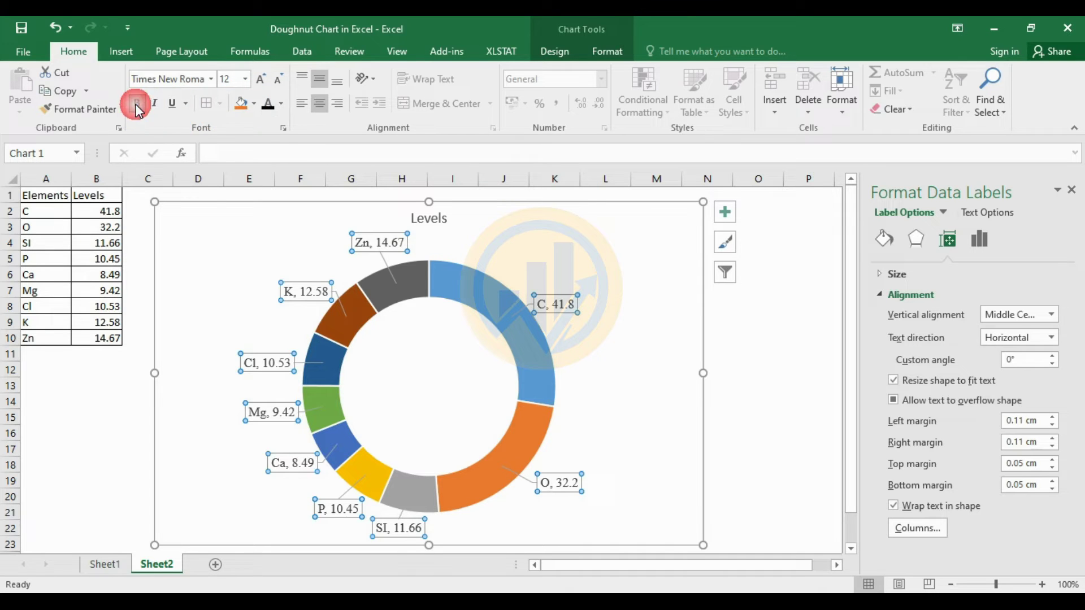
left_click(268, 107)
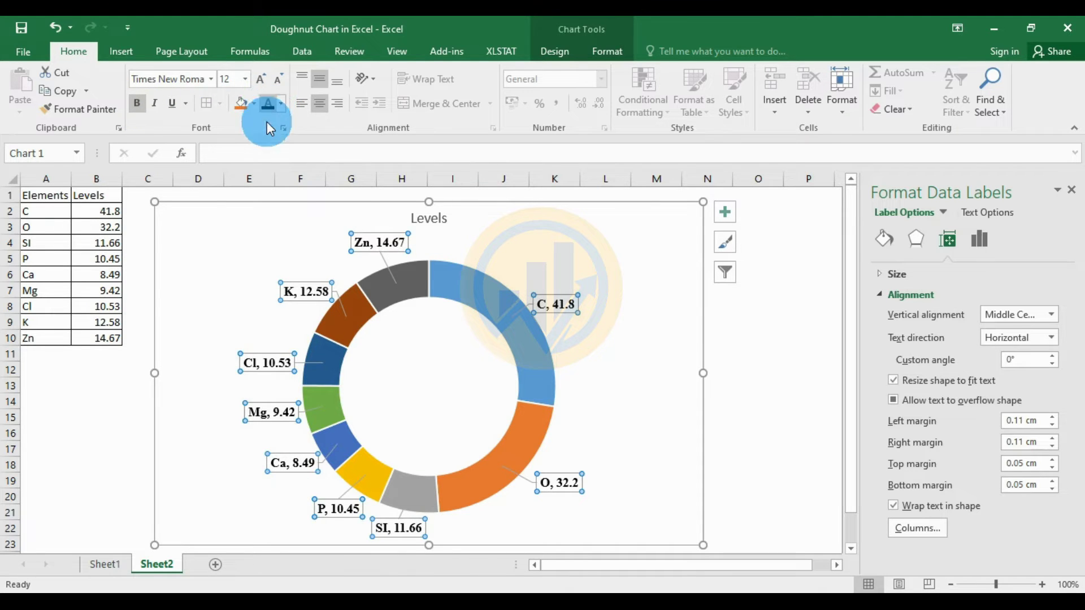
Give the leader lines a solid red line 1.5 pt wide
left_click(383, 260)
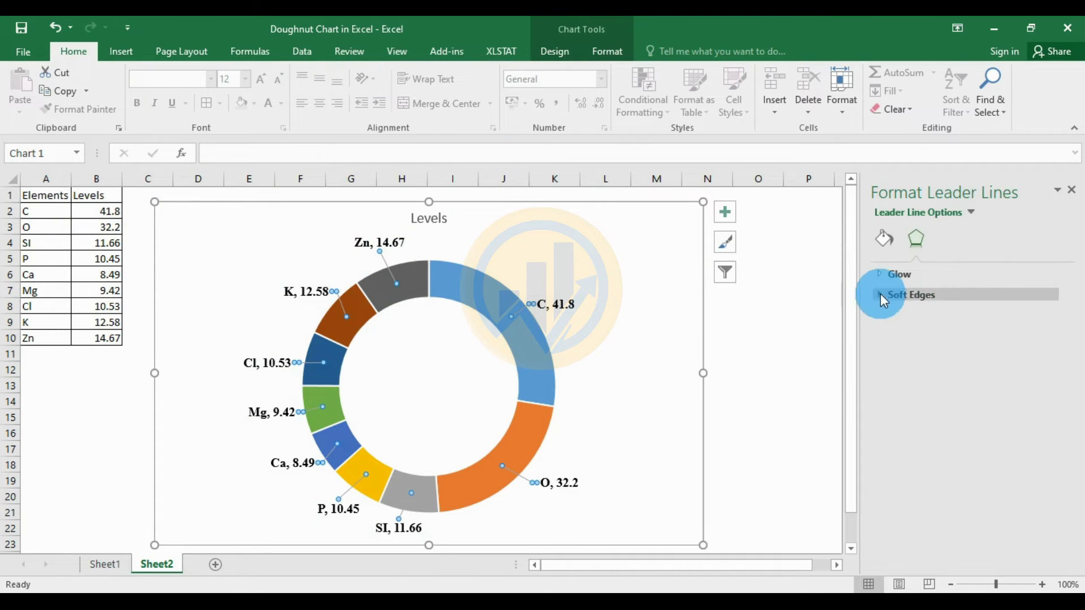
left_click(885, 238)
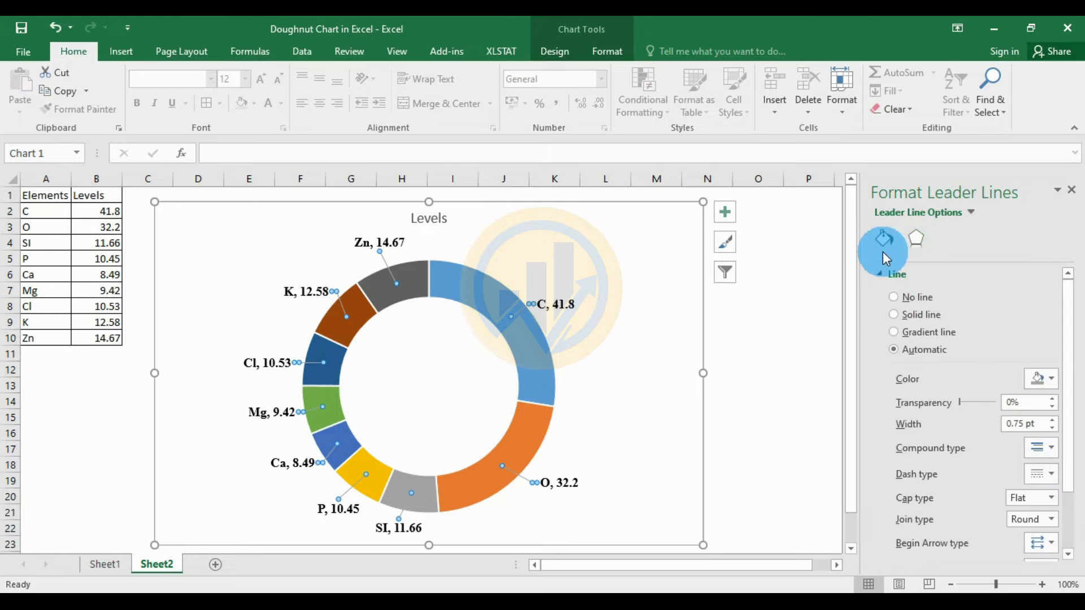
left_click(1052, 379)
left_click(967, 415)
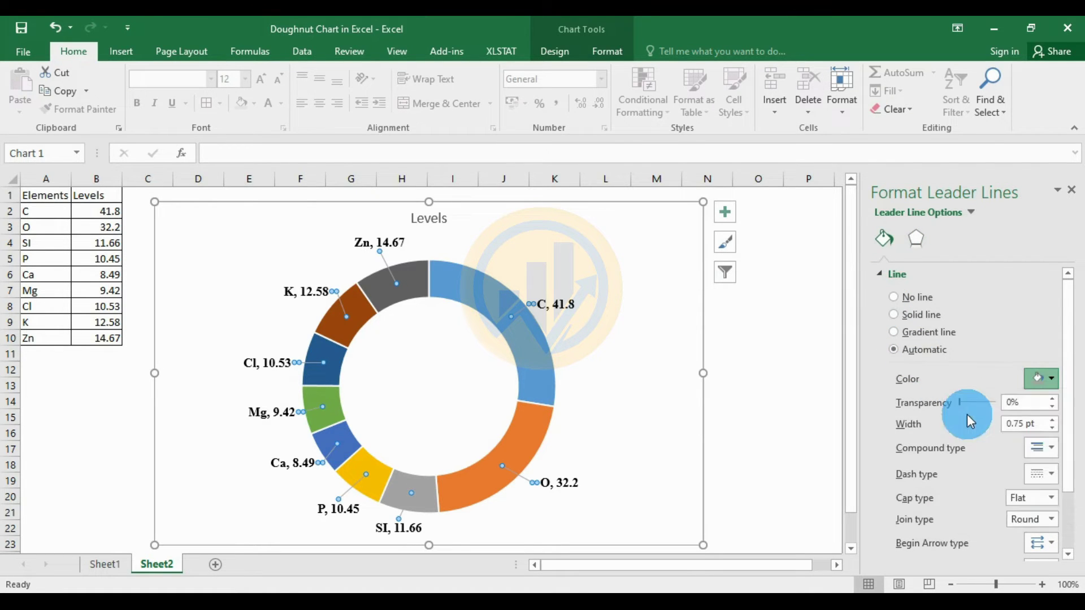
left_click(1053, 420)
left_click(1054, 420)
left_click(1053, 420)
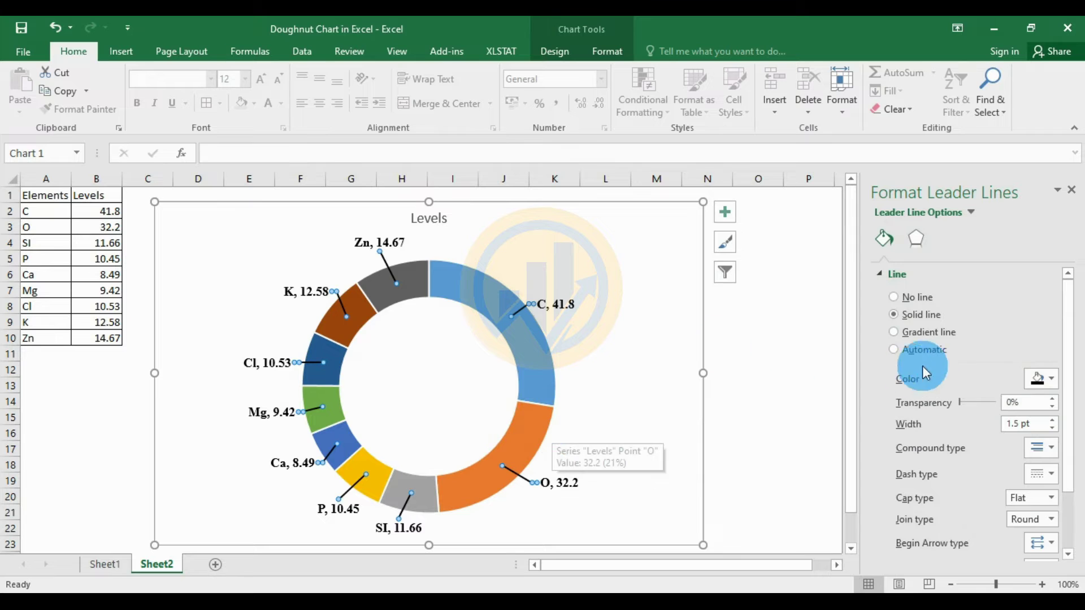
left_click(1048, 380)
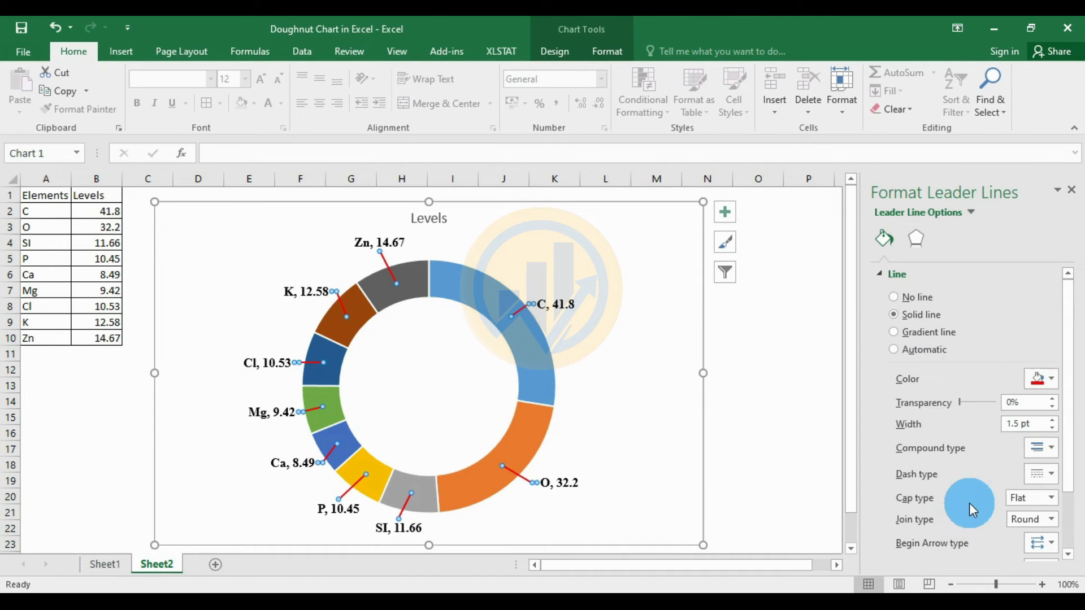
left_click(645, 415)
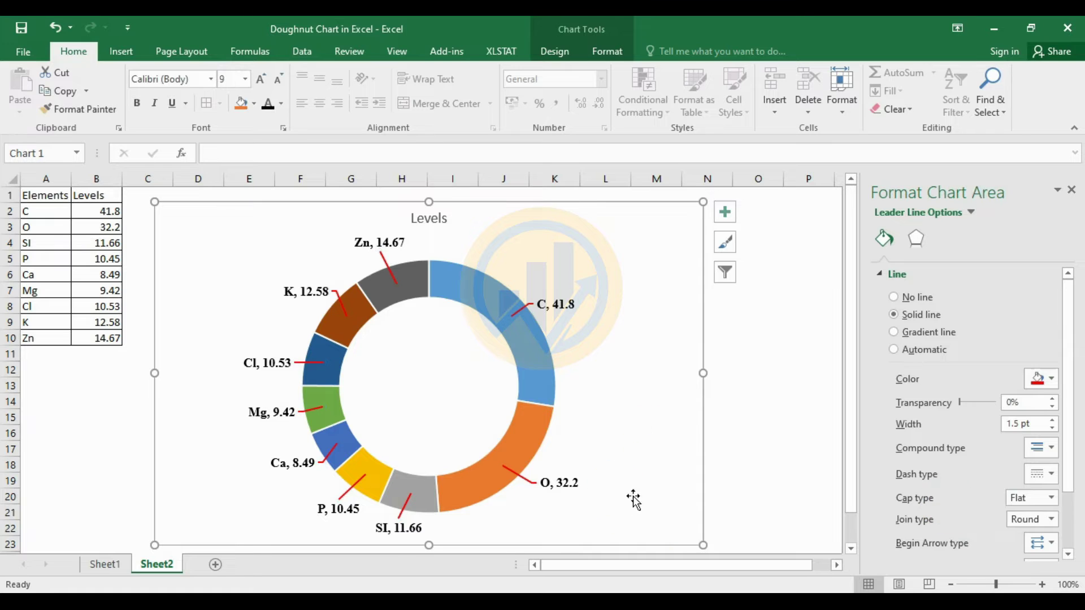
Give all doughnut slices a solid black 1.5 pt border
left_click(530, 360)
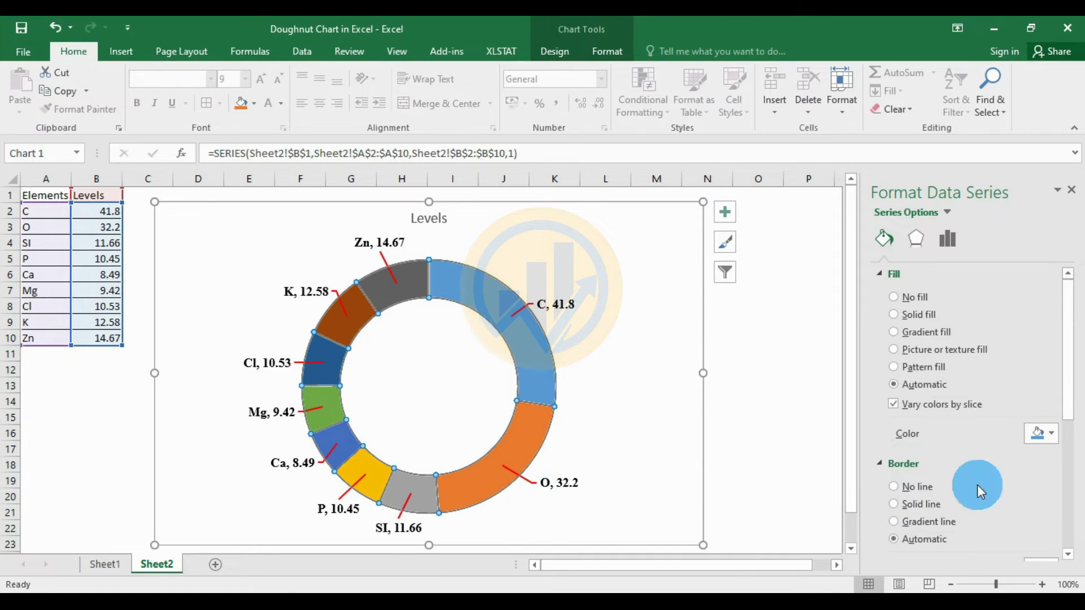
scroll(938, 432, "down", 1)
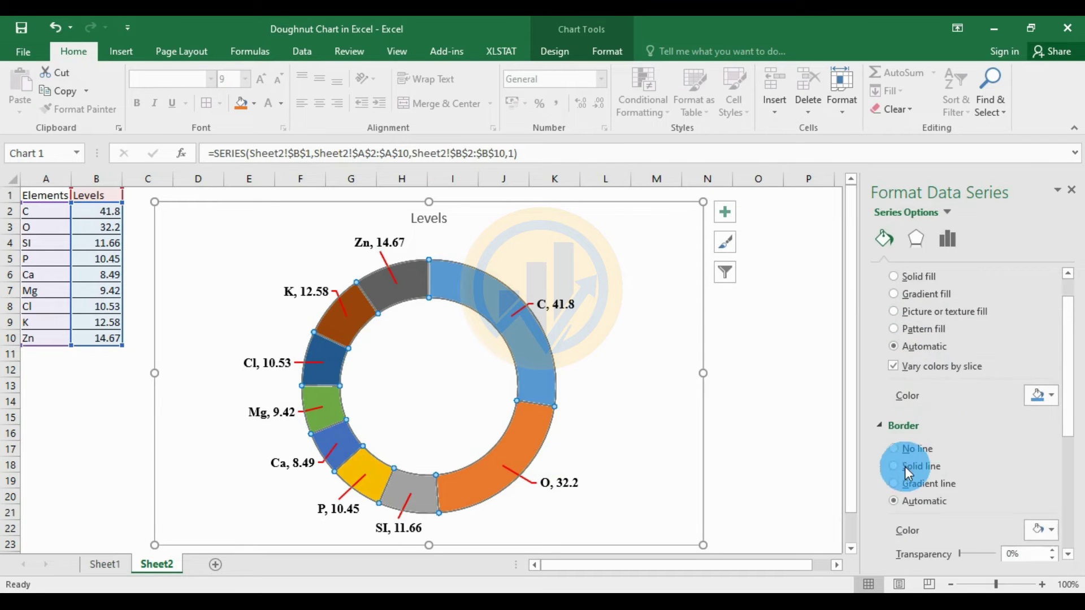
left_click(1050, 530)
left_click(967, 408)
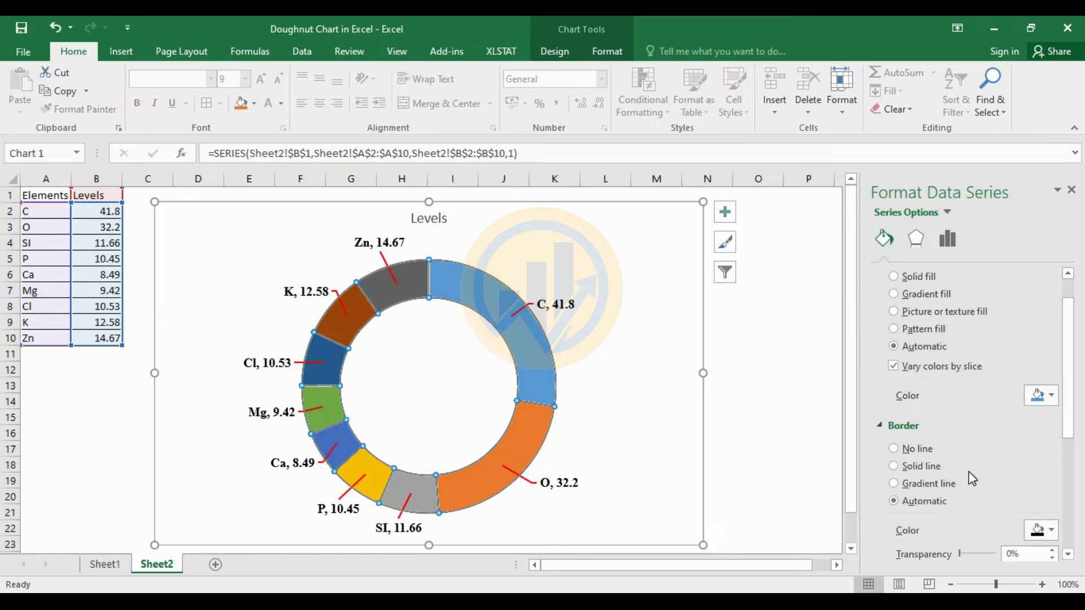
scroll(968, 469, "down", 3)
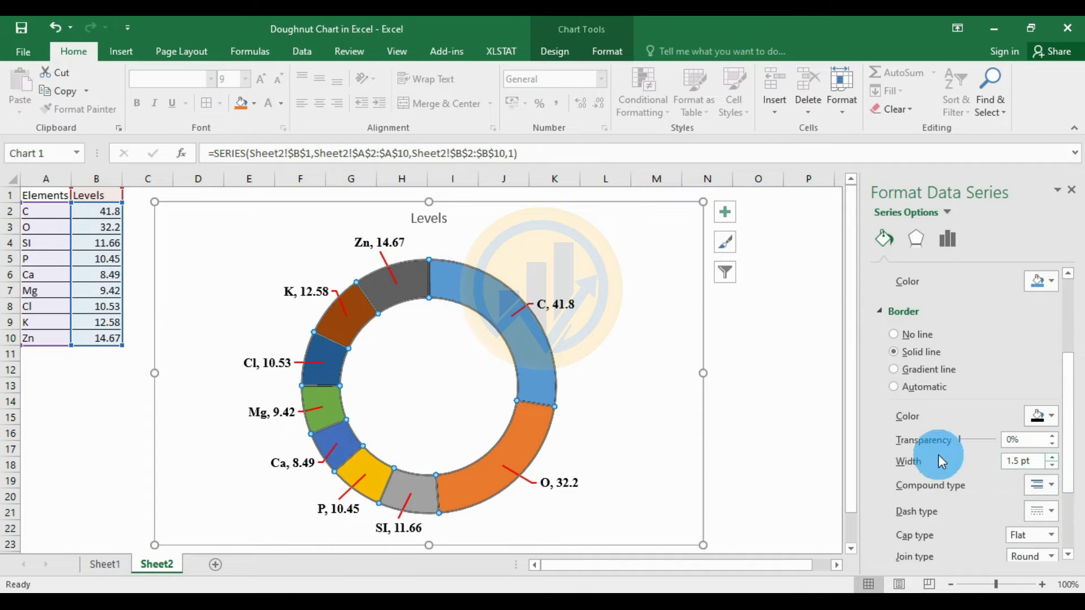
left_click(667, 386)
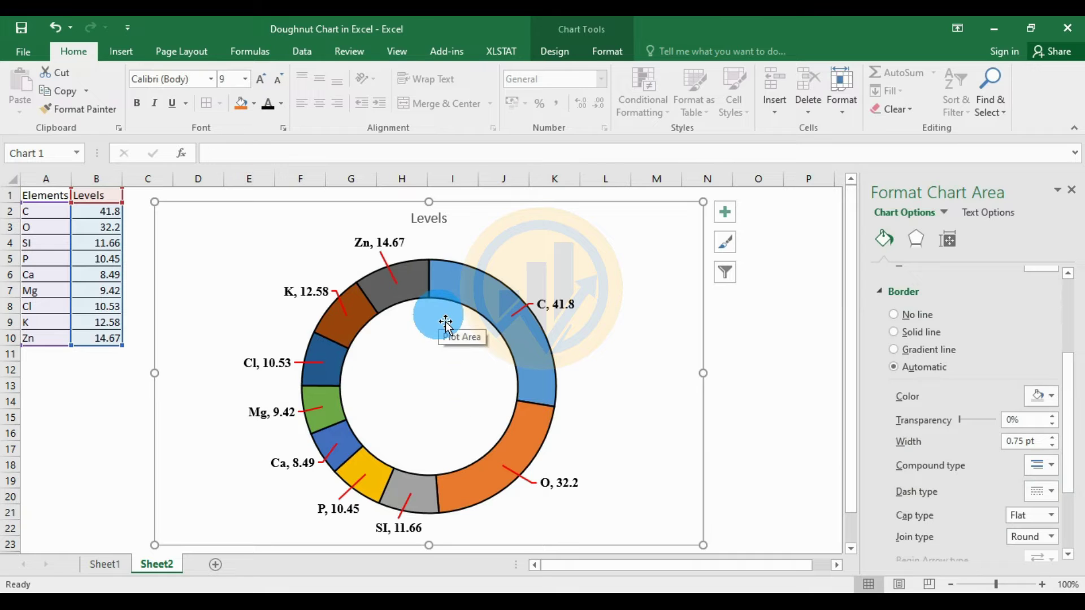
left_click(473, 284)
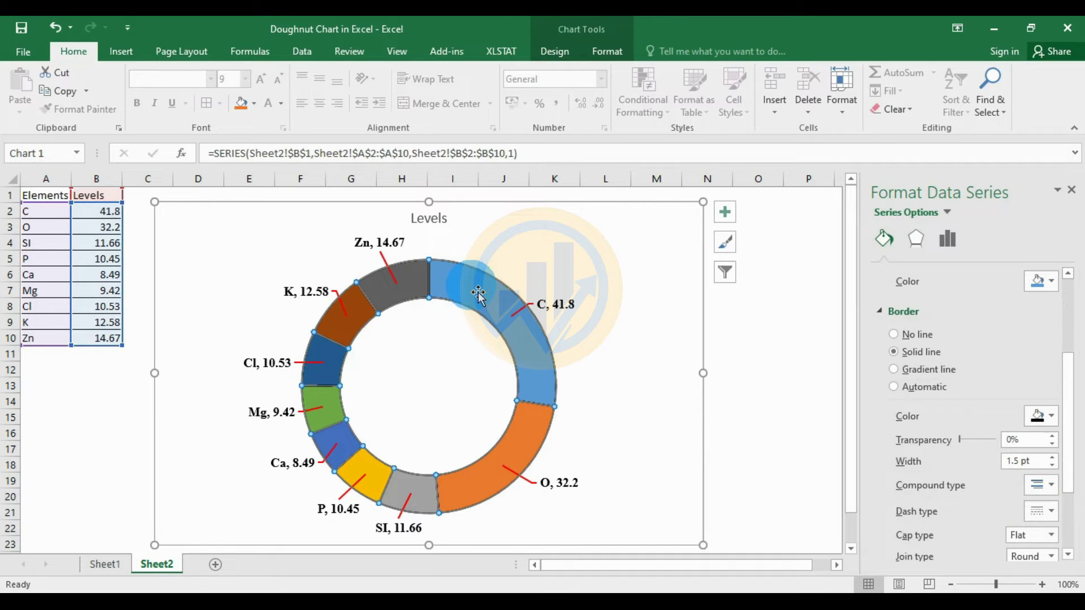
left_click(563, 51)
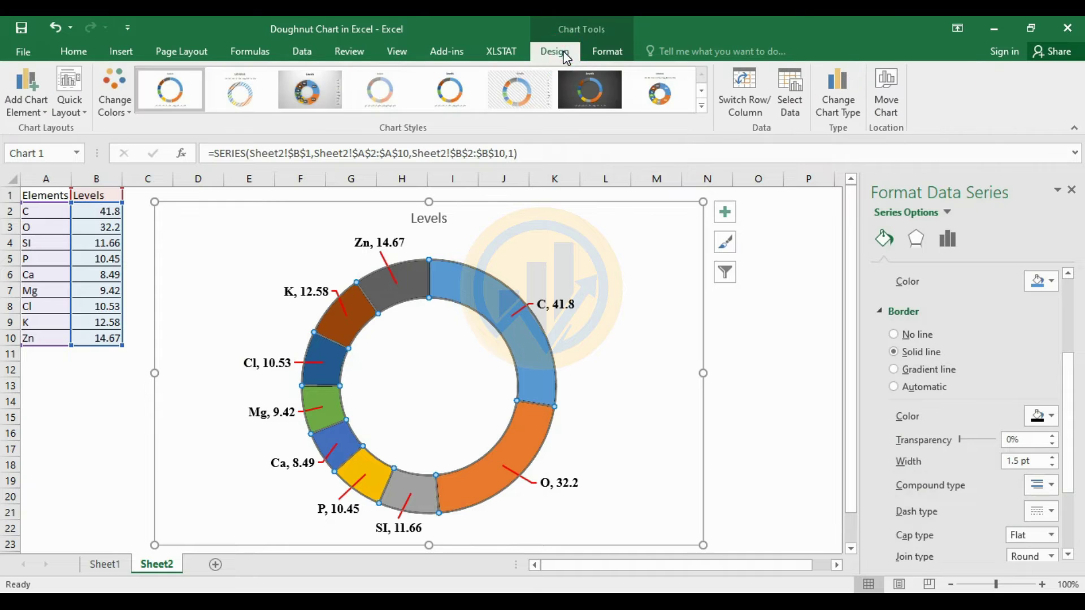
left_click(124, 110)
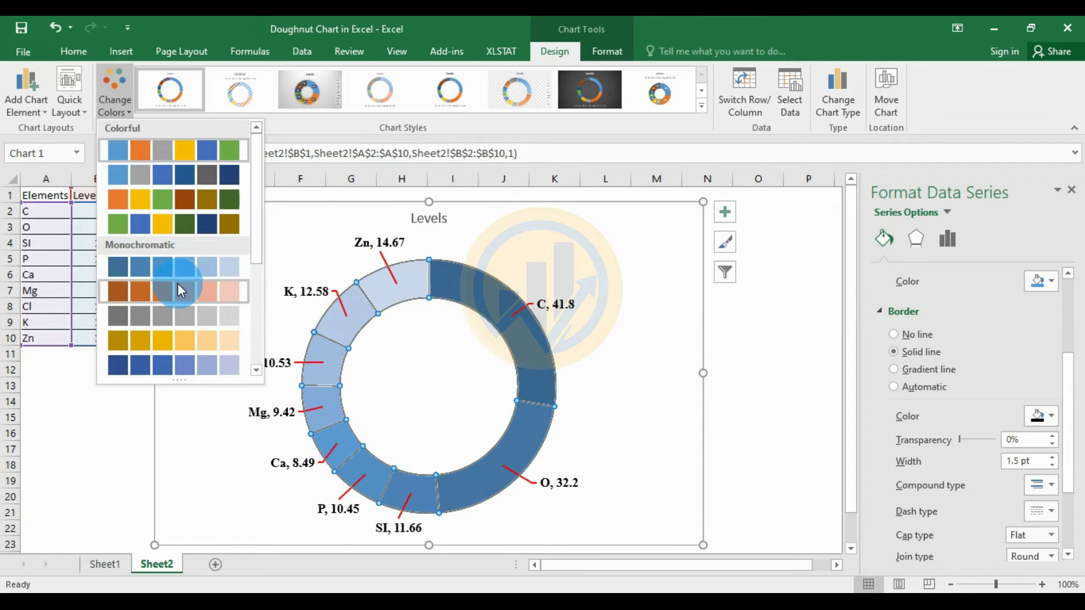
scroll(177, 283, "down", 1)
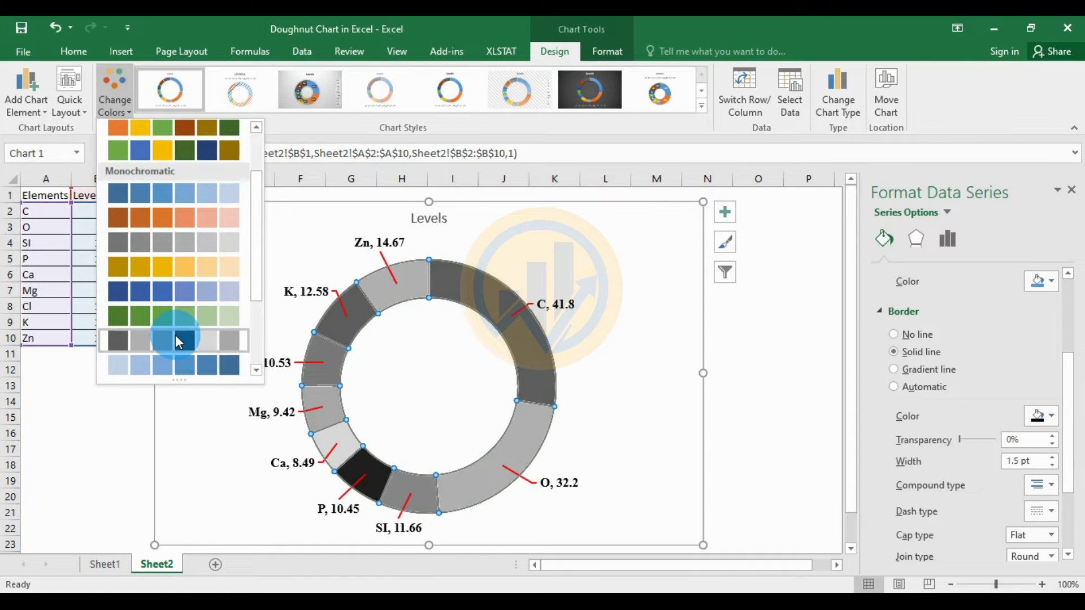
scroll(176, 334, "down", 2)
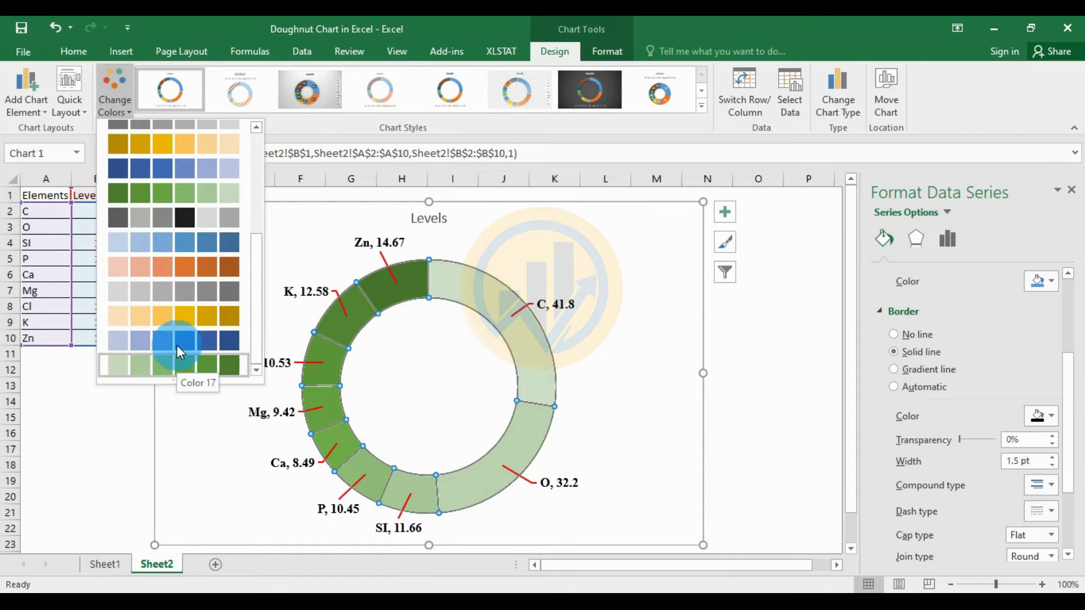
scroll(177, 358, "up", 3)
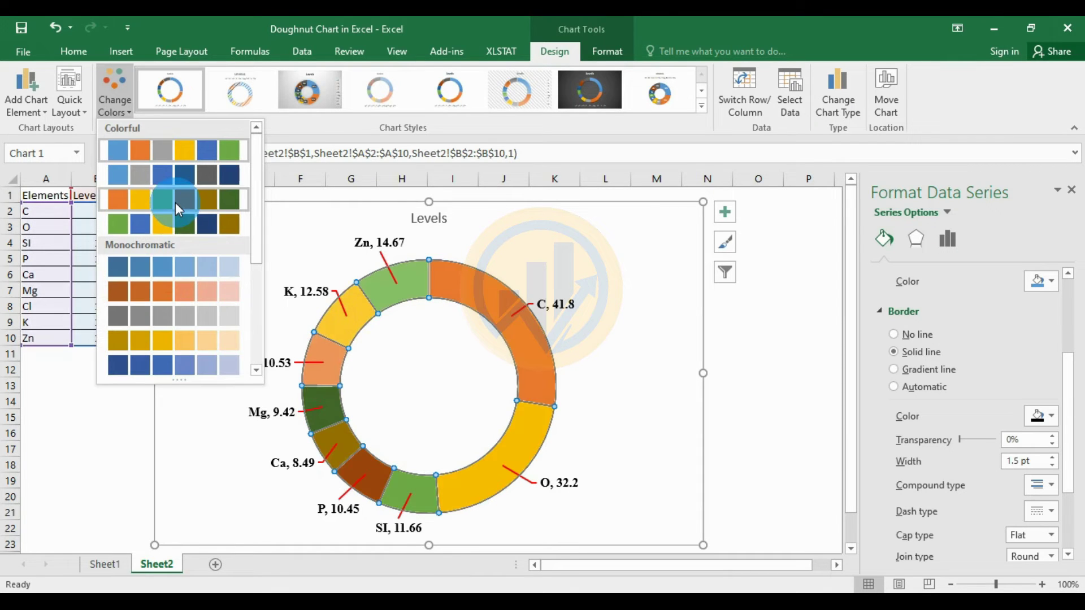
left_click(612, 273)
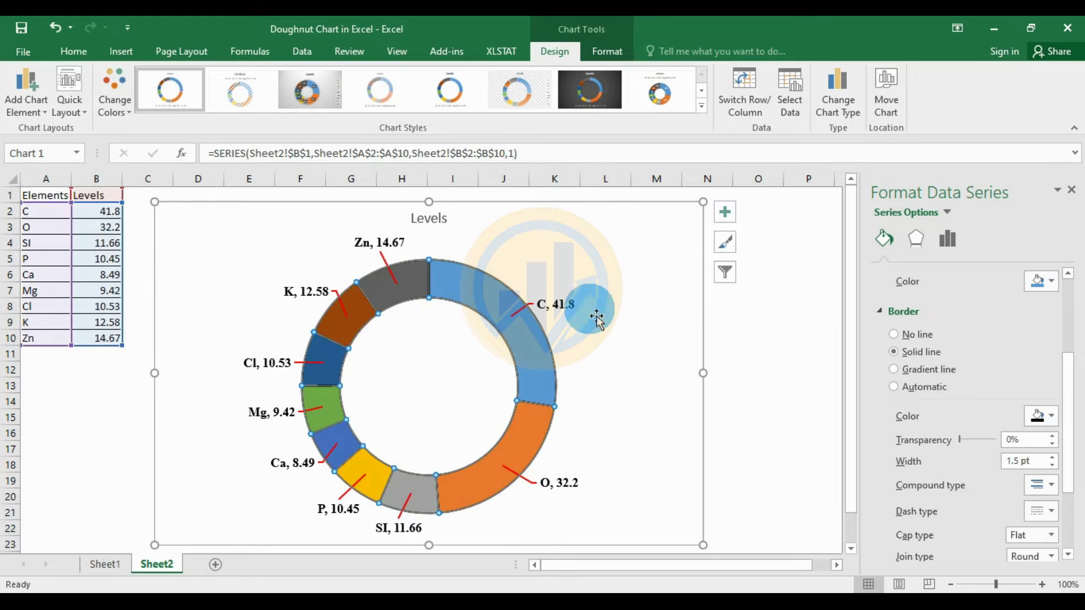
Fill the C slice with standard blue
left_click(544, 357)
left_click(542, 357)
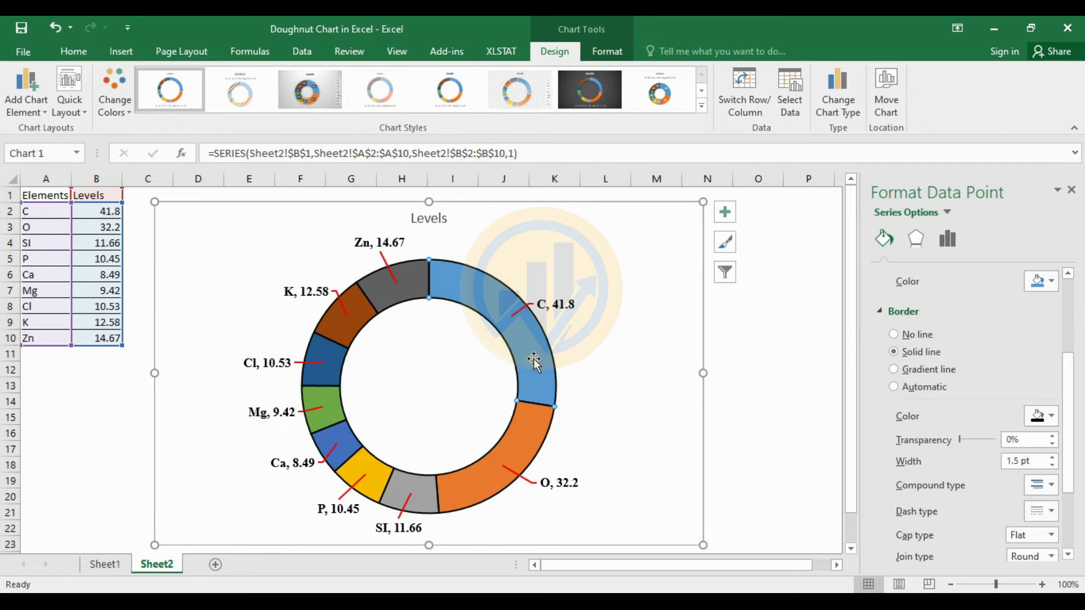
mouse_move(541, 341)
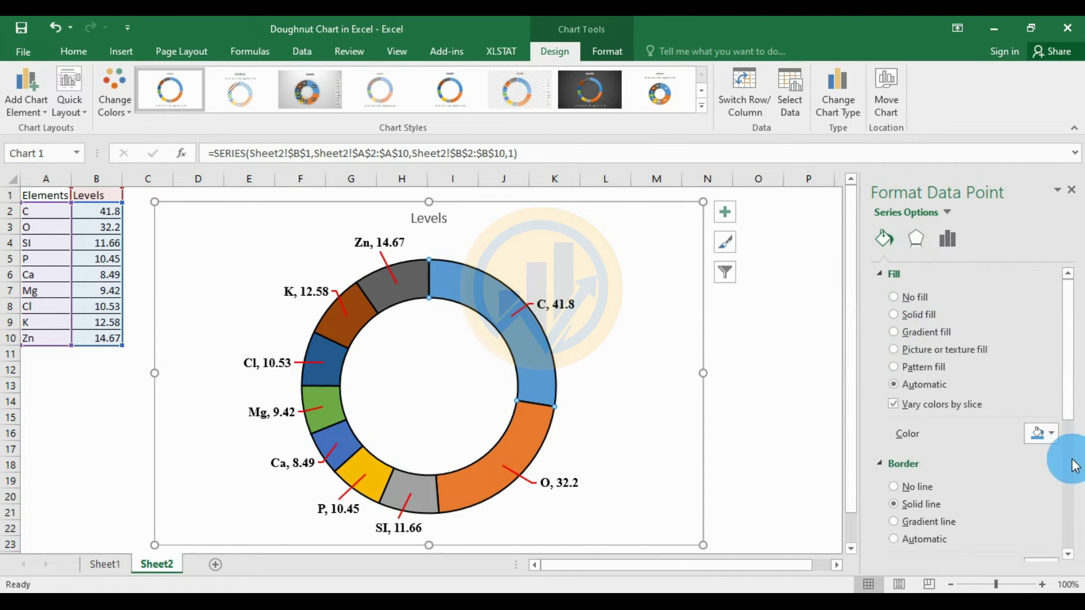
left_click(1052, 433)
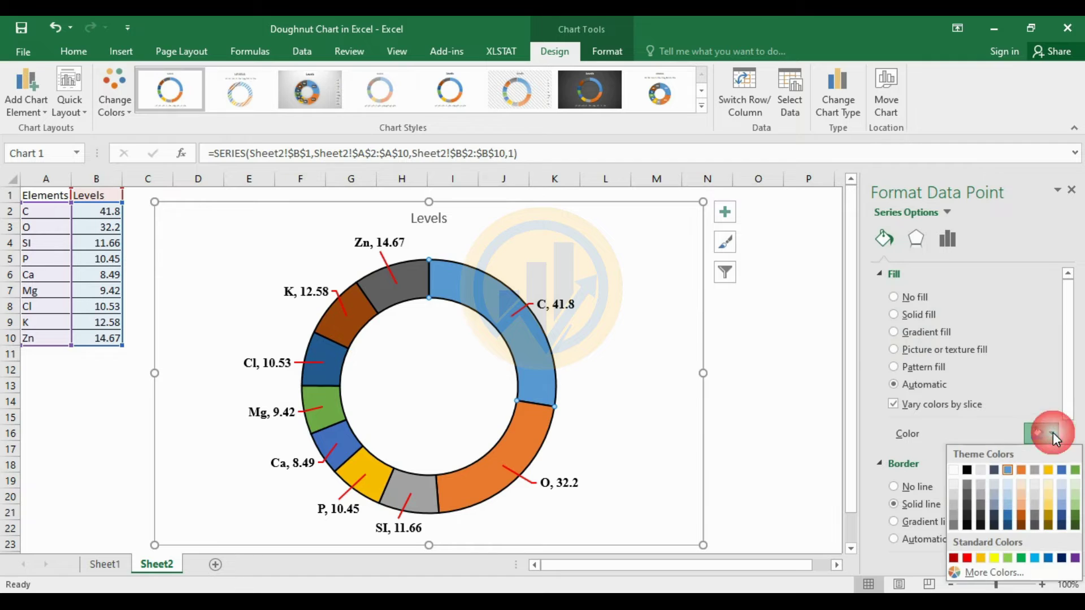
left_click(1049, 557)
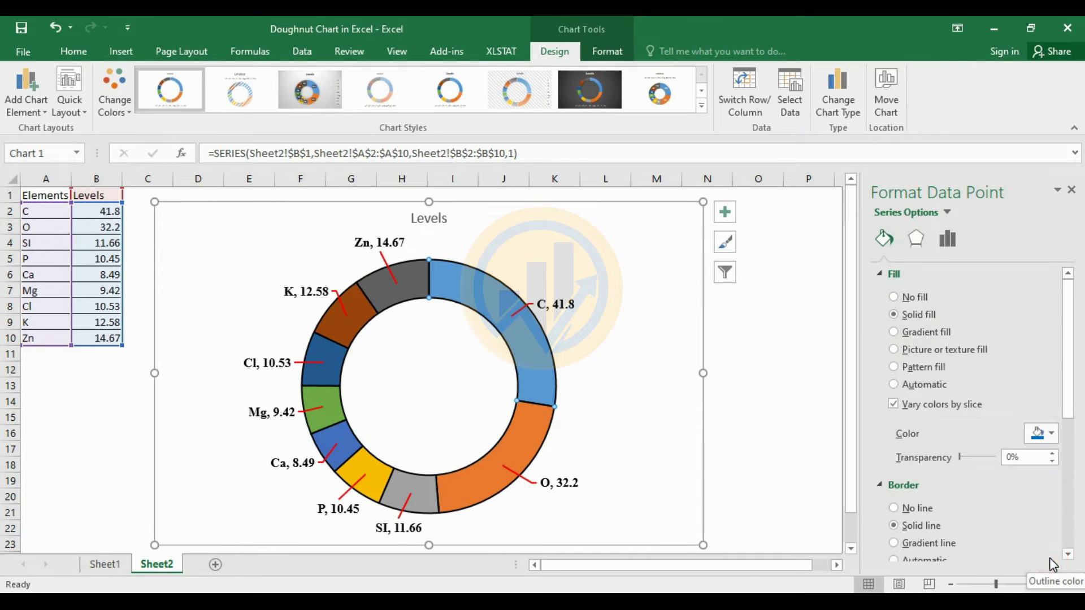
Fill the O slice green and the SI slice gold
left_click(531, 449)
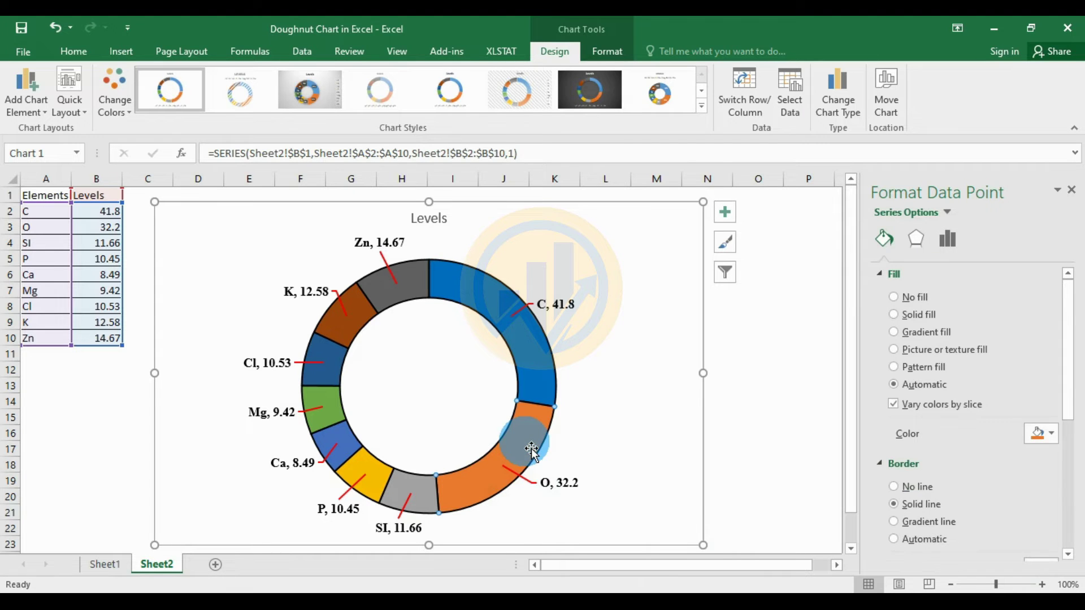
left_click(1050, 433)
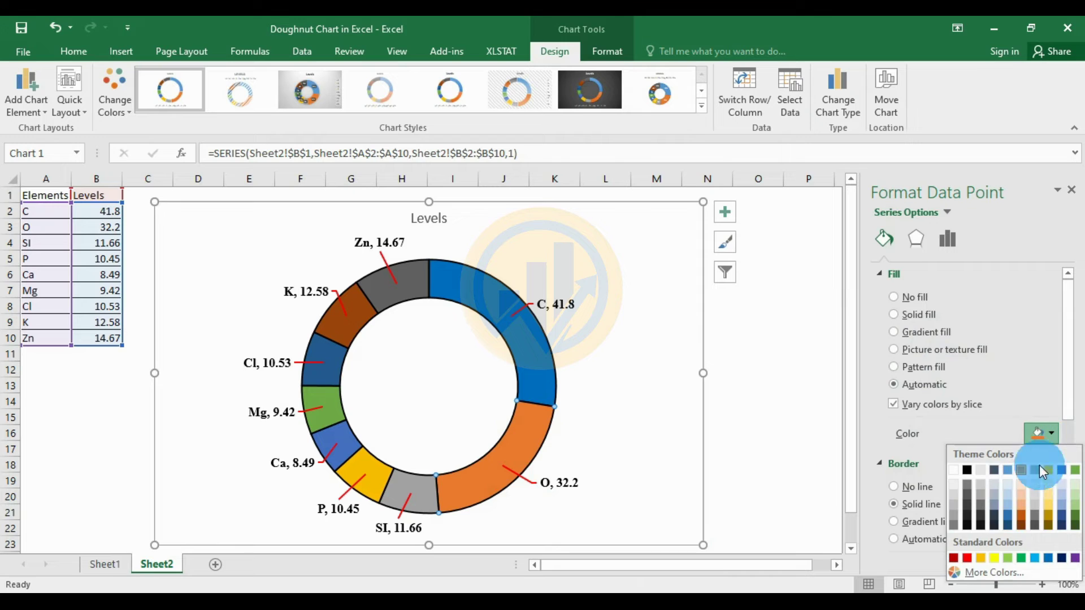
left_click(1021, 558)
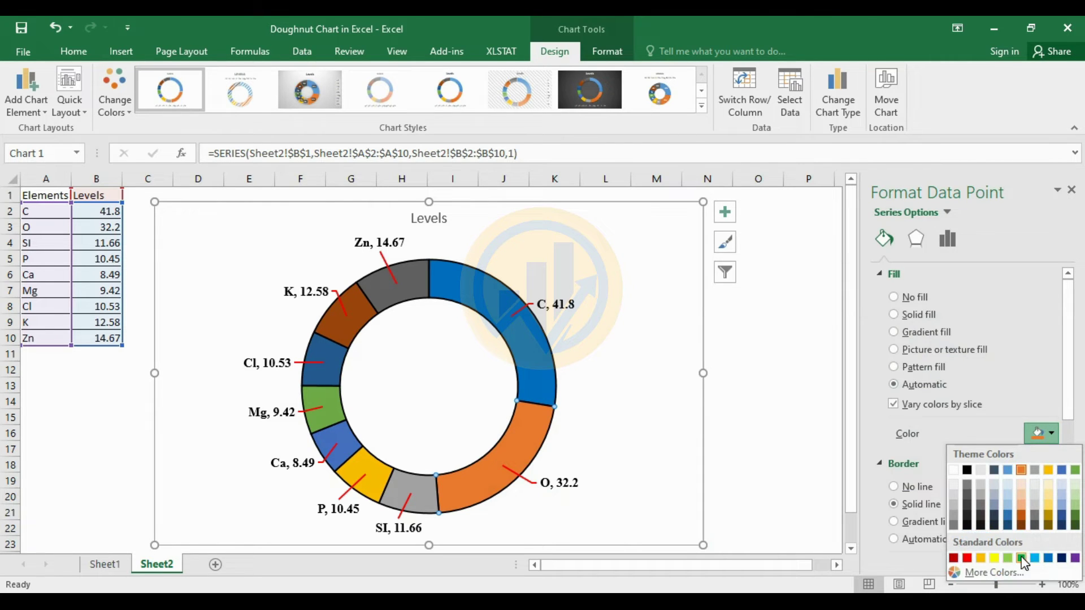
left_click(418, 490)
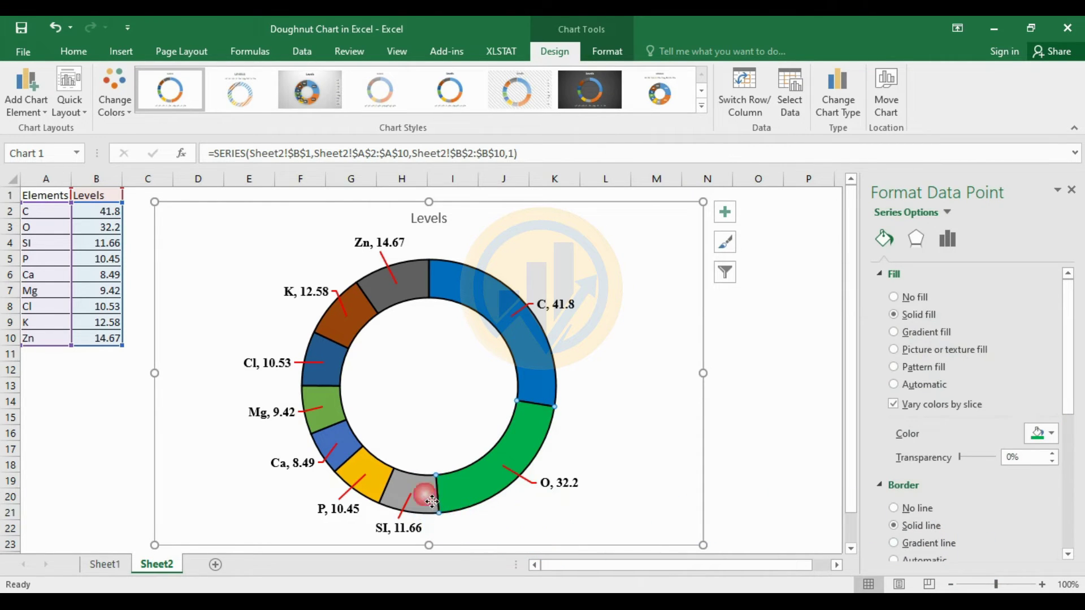
left_click(1050, 434)
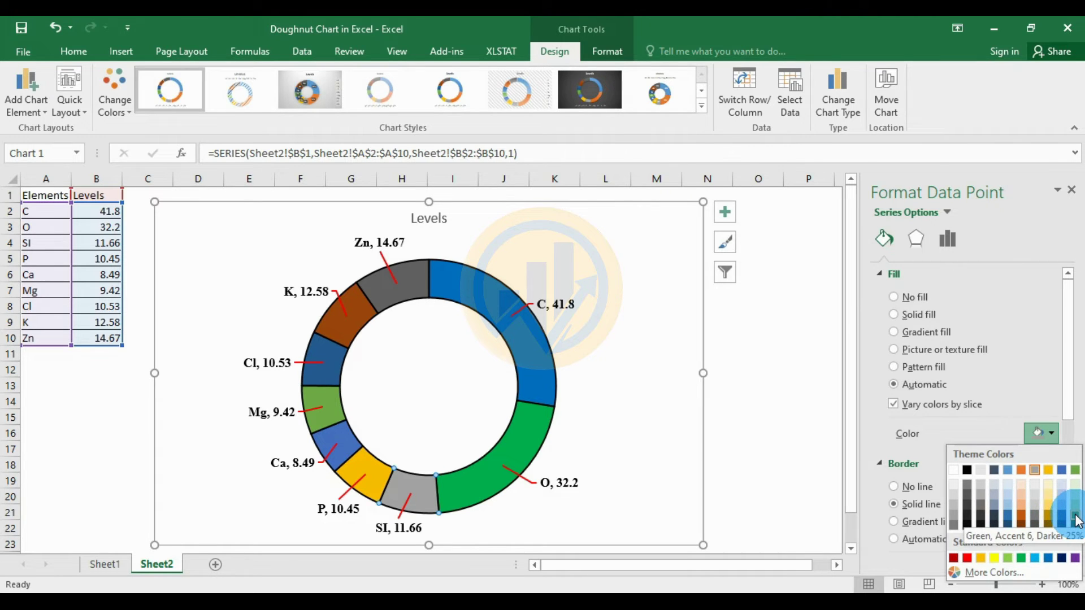
left_click(1047, 519)
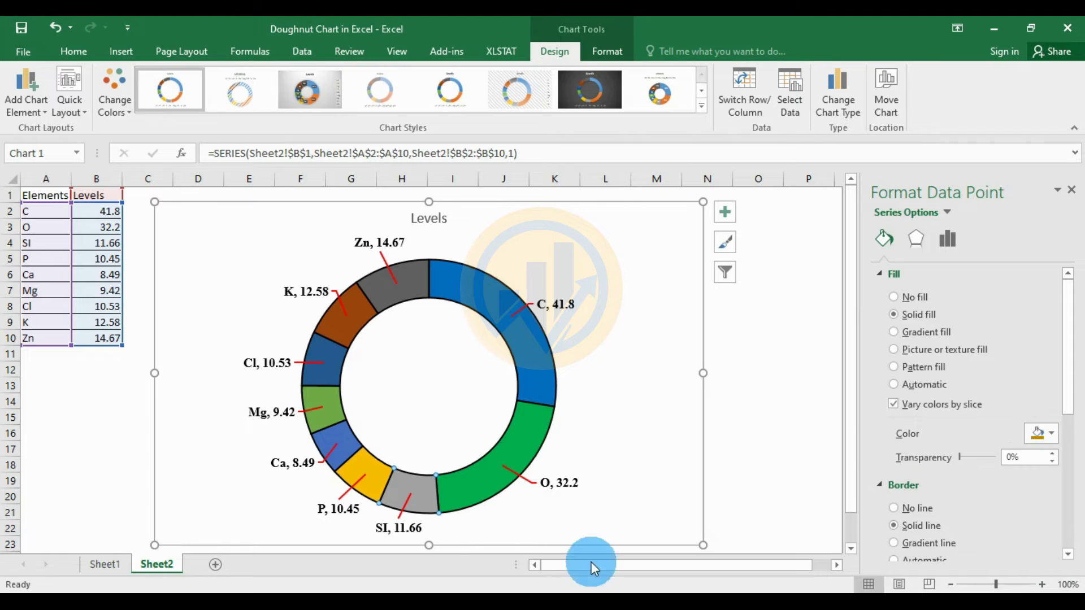
Fill the P slice dark blue and the Cl slice purple
left_click(364, 483)
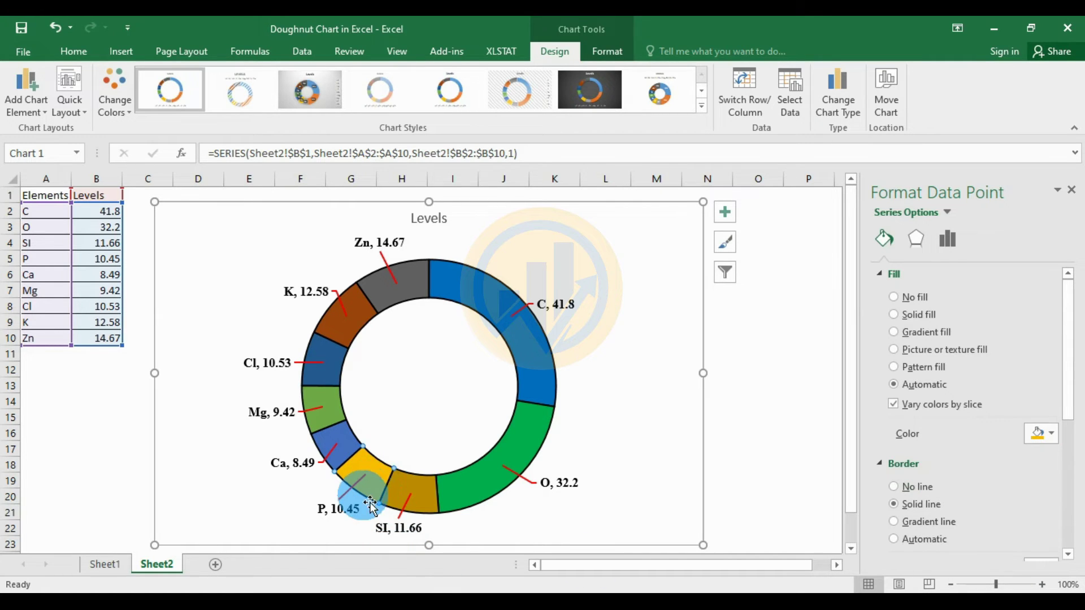
left_click(1049, 433)
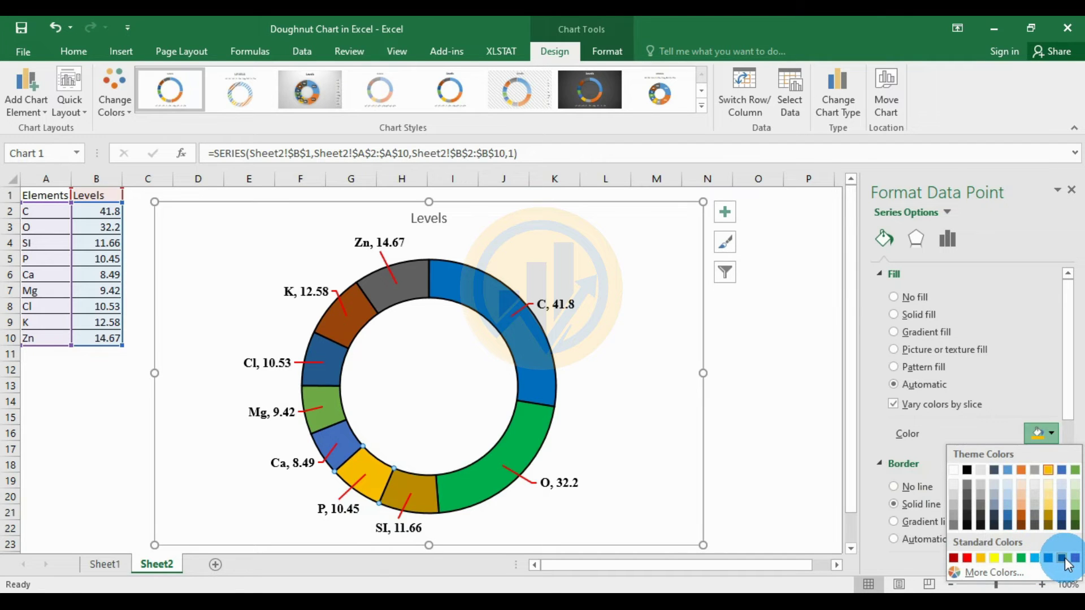
left_click(1063, 559)
left_click(345, 455)
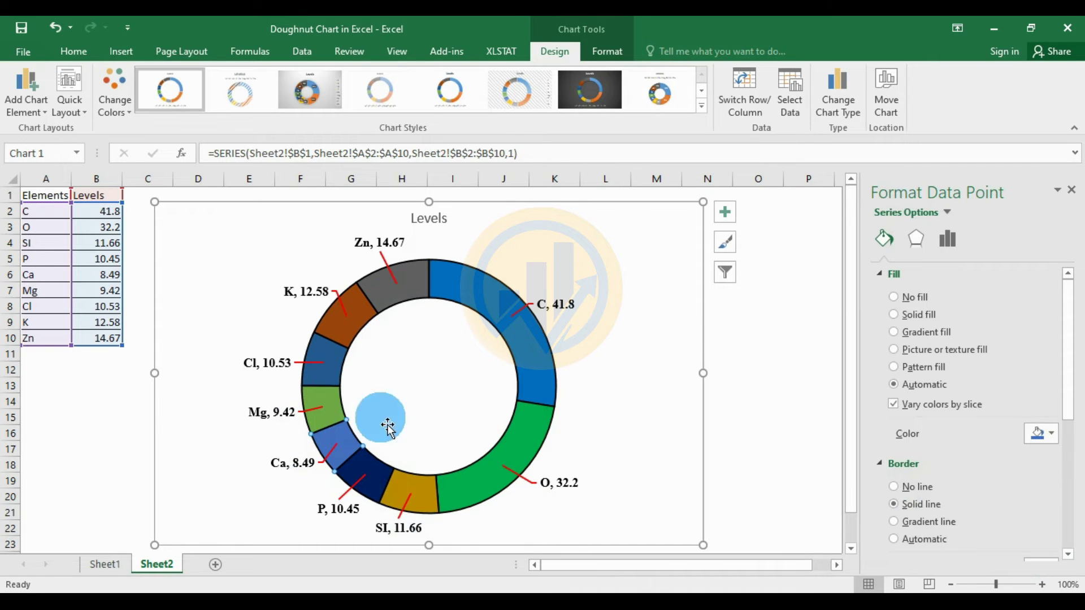
left_click(331, 379)
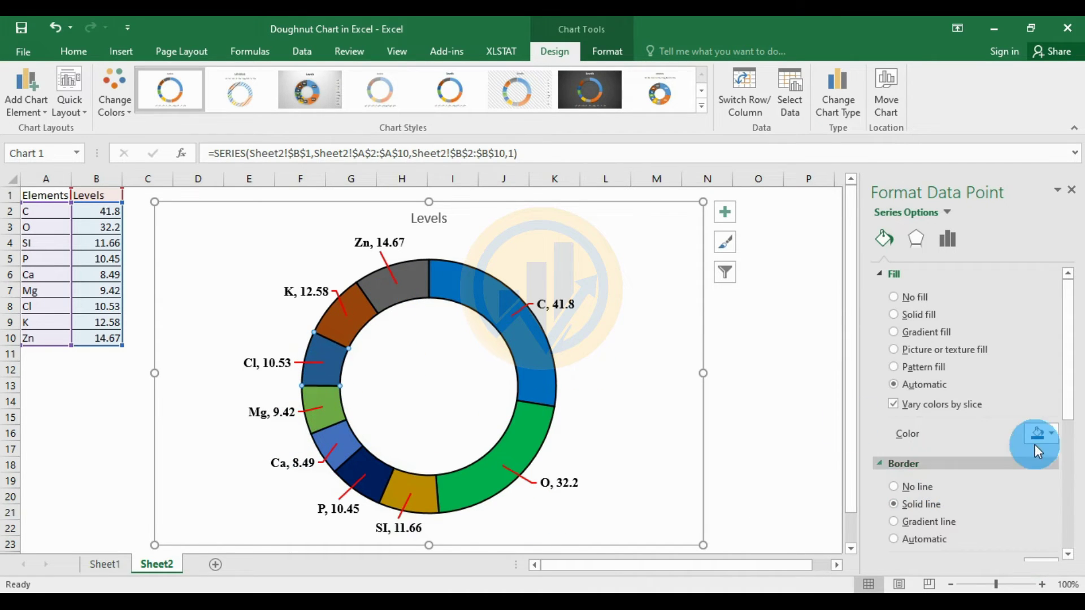
left_click(1048, 433)
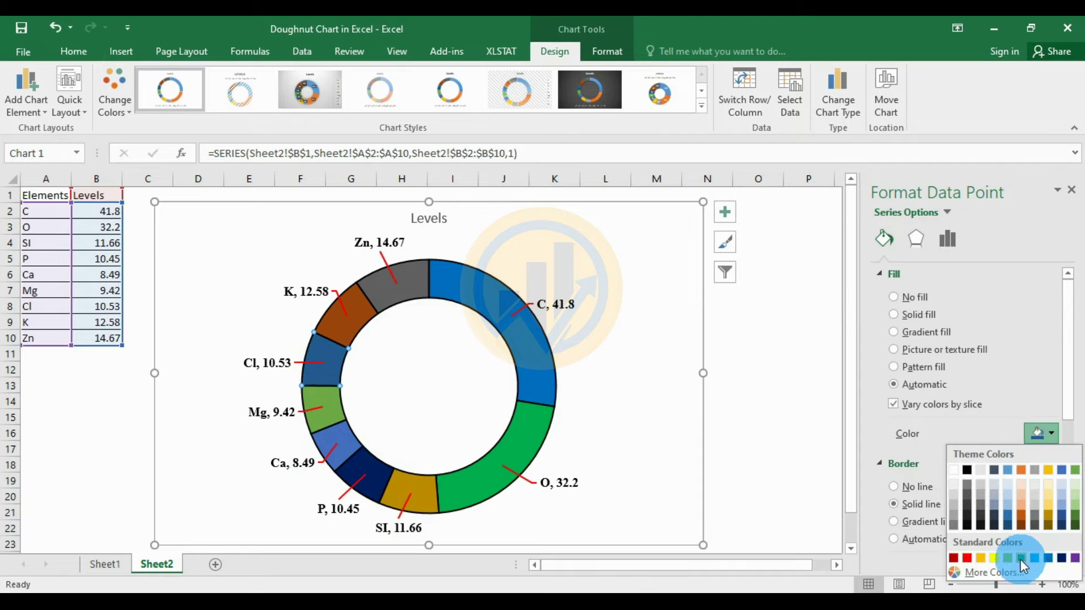
left_click(1075, 558)
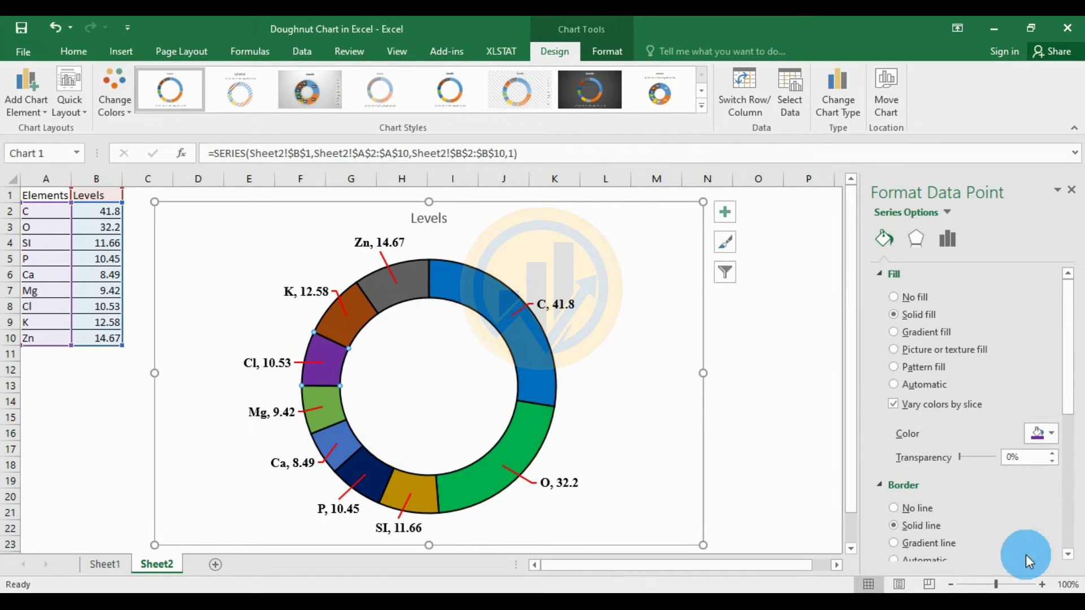
Fill the Ca slice dark red
left_click(347, 455)
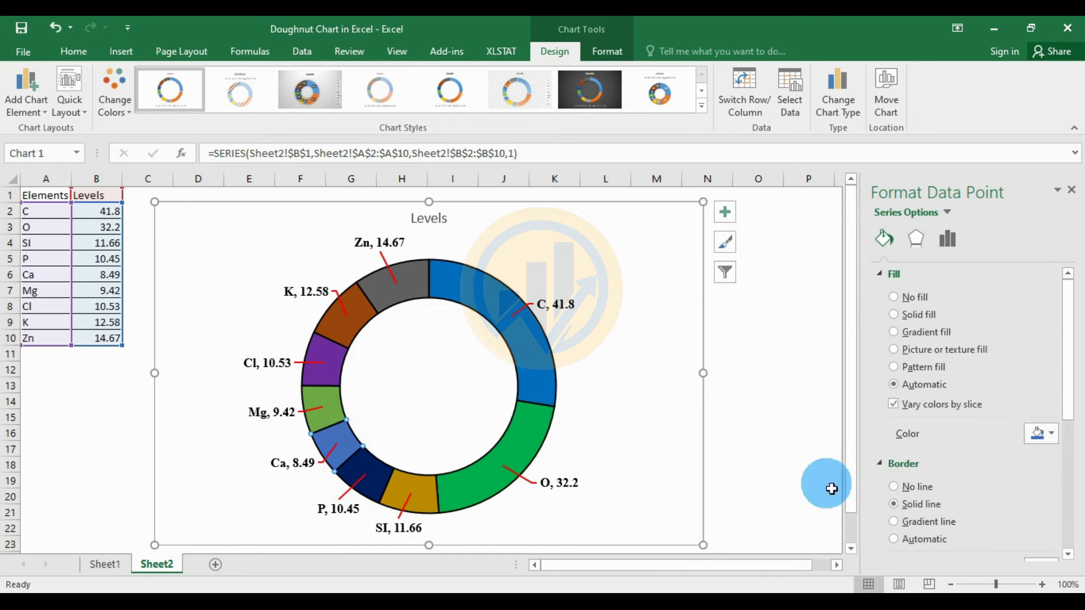
left_click(1052, 434)
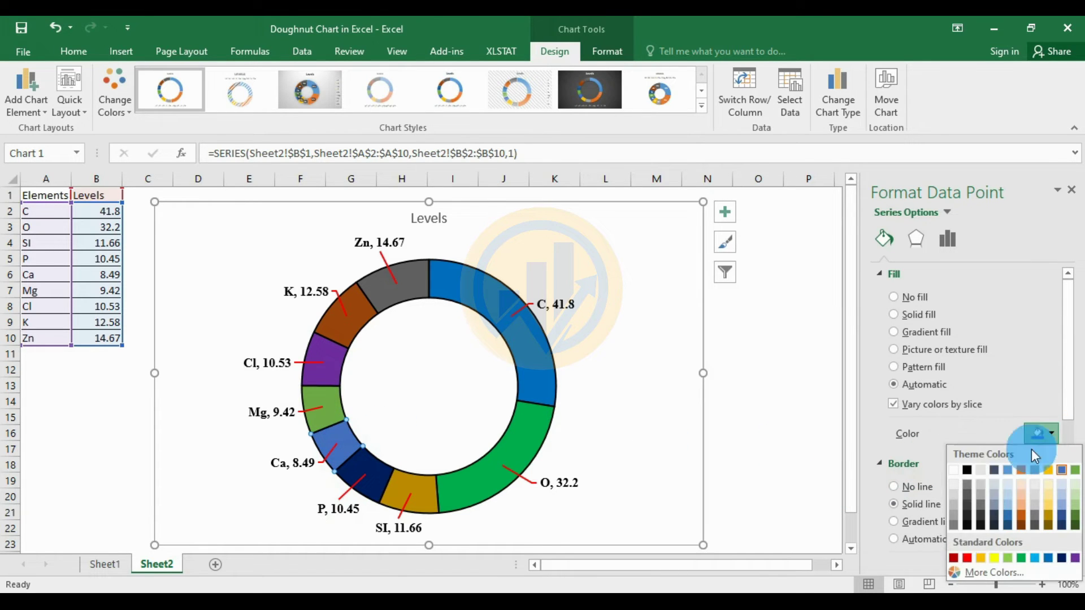
left_click(966, 557)
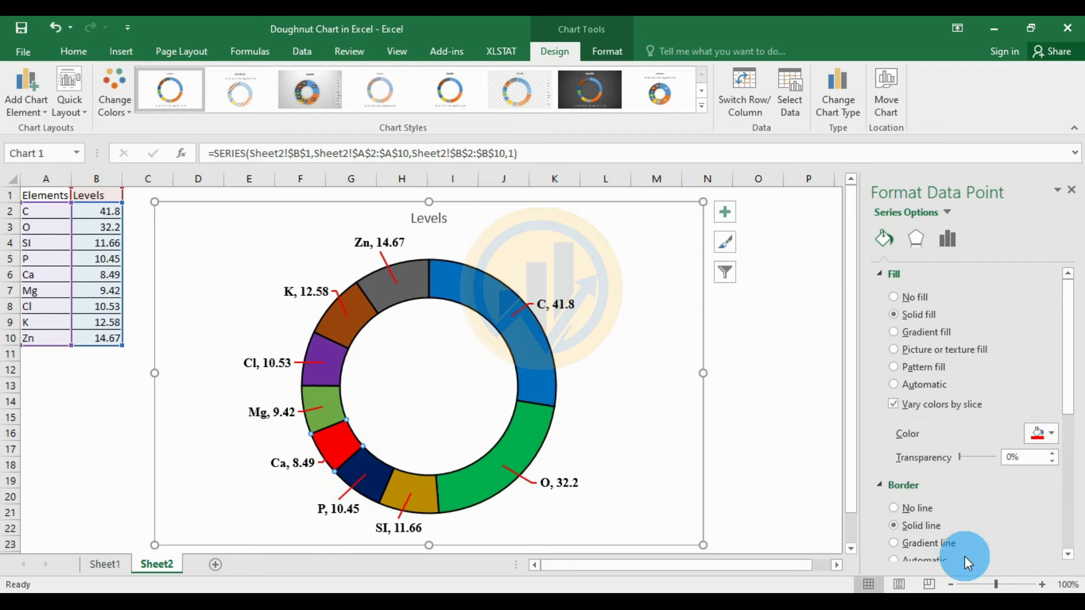
left_click(1052, 434)
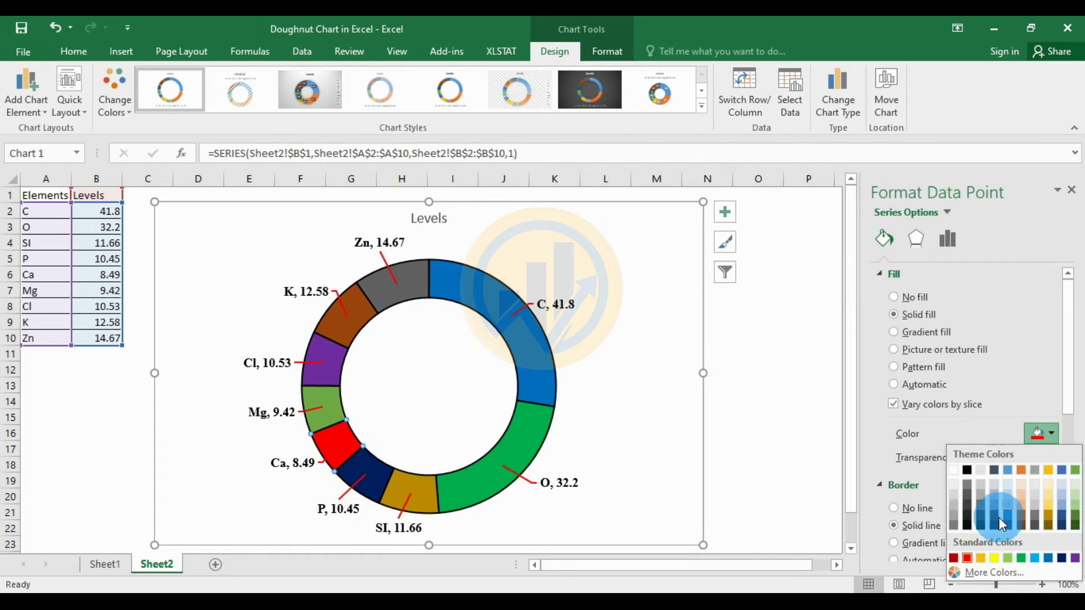
left_click(954, 558)
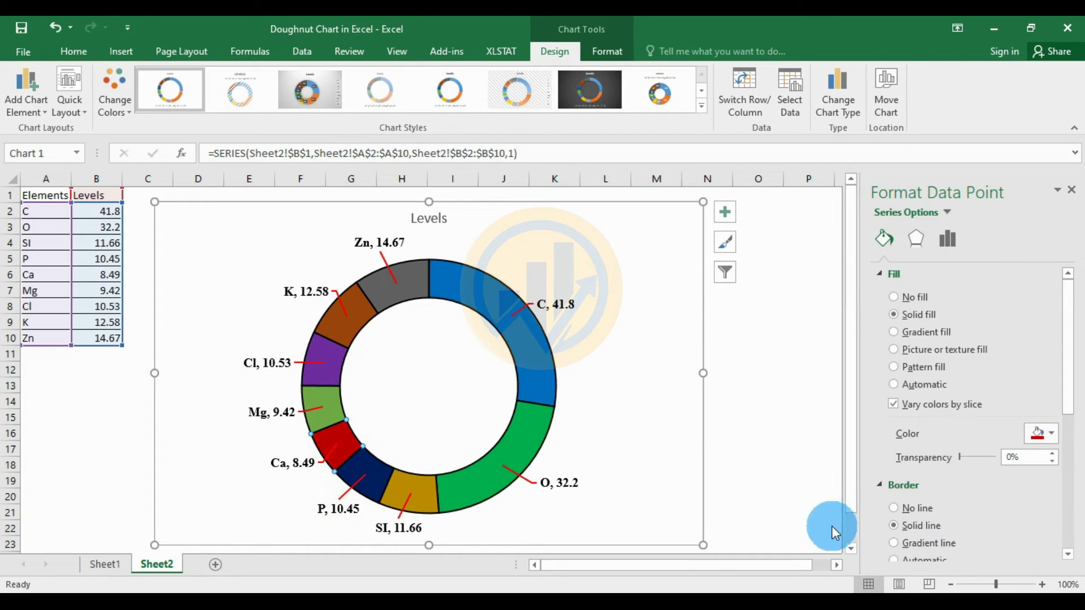
left_click(407, 226)
Replace the chart title 'Levels' with 'Doughnut Chart'
left_click(455, 226)
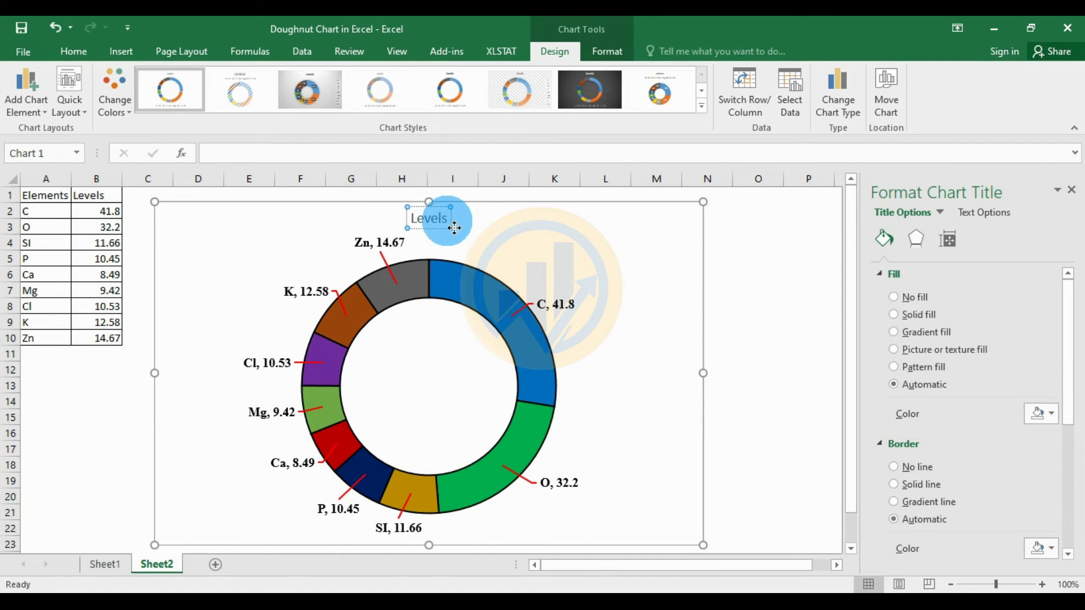
key("BackSpace")
key("BackSpace")
key("BackSpace")
key("BackSpace")
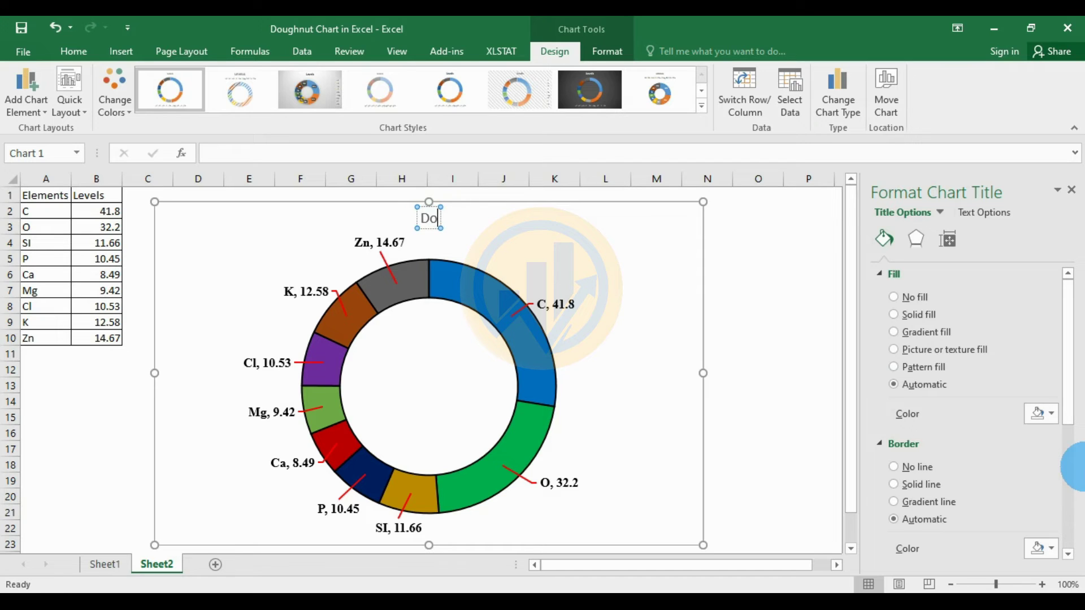
type("Dough")
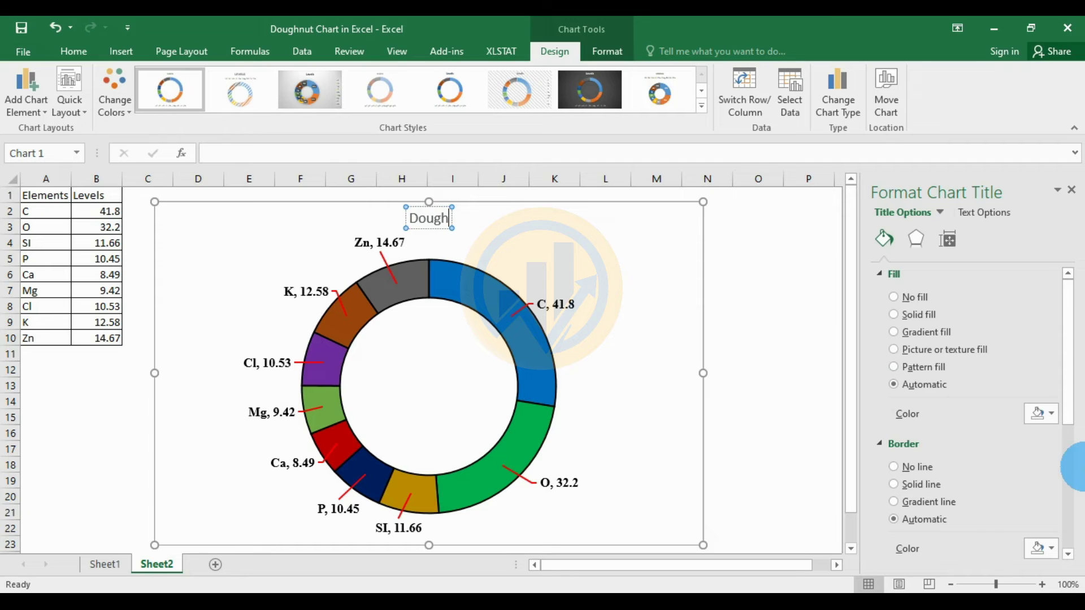
type("nut Chart")
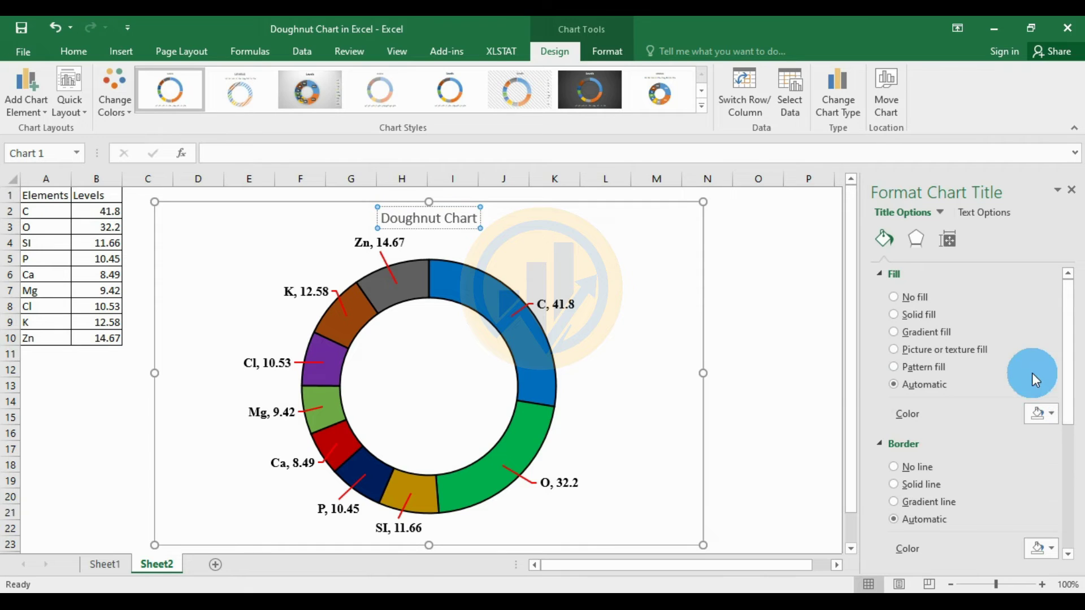
Format the 'Doughnut Chart' title as bold Times New Roman
left_click_drag(382, 218, 481, 219)
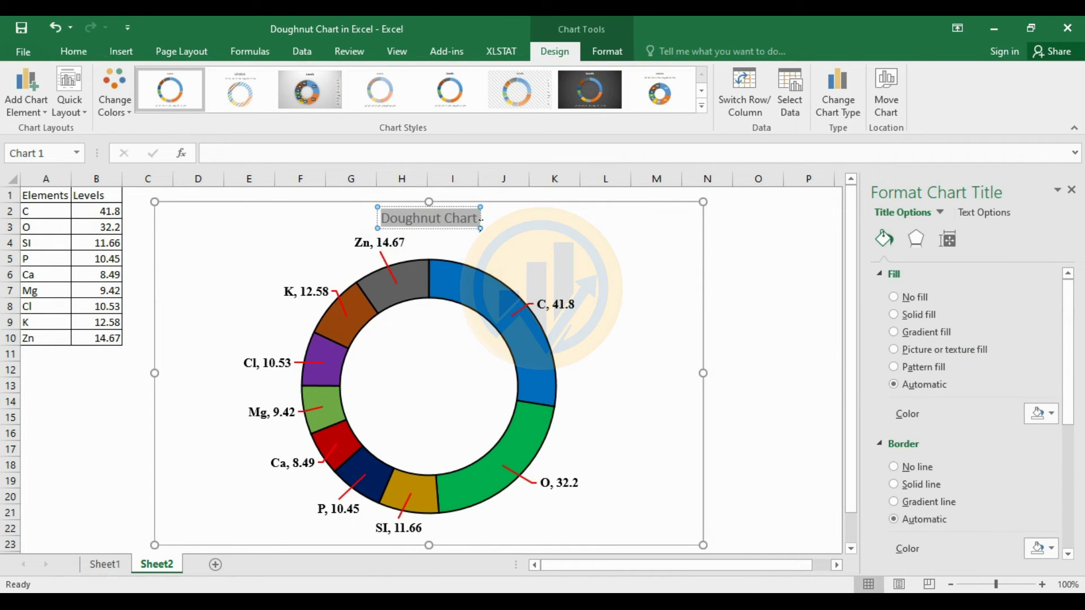
left_click(75, 52)
left_click(211, 79)
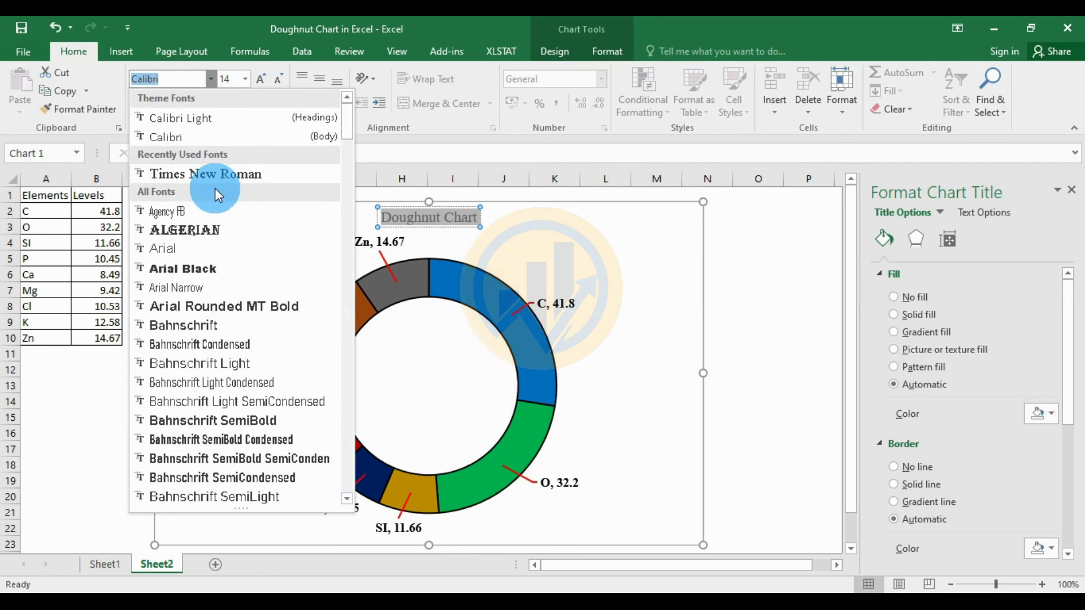
left_click(221, 173)
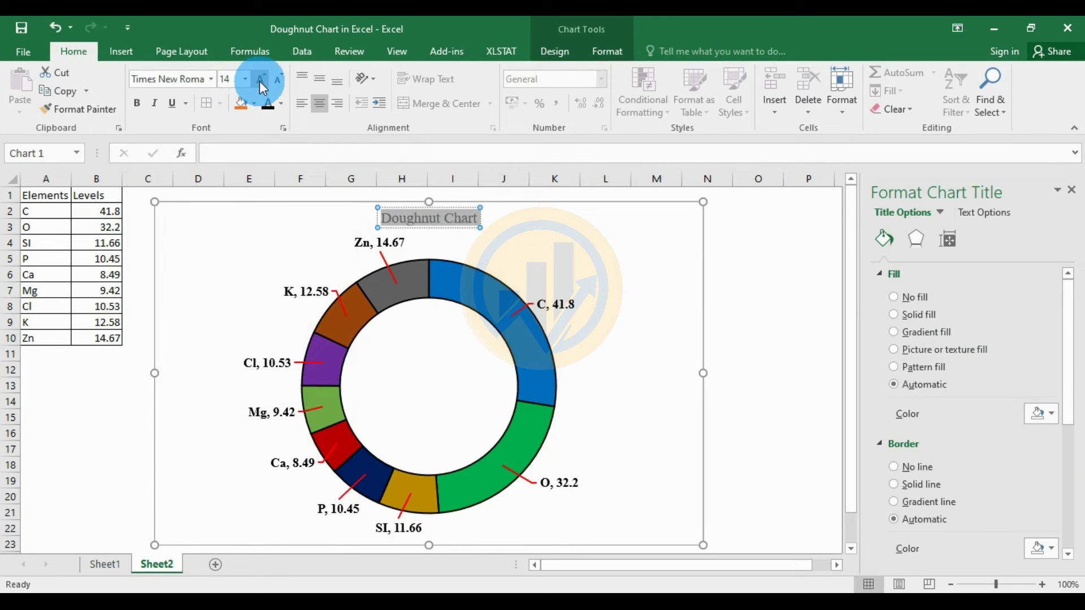
left_click(137, 103)
left_click(635, 252)
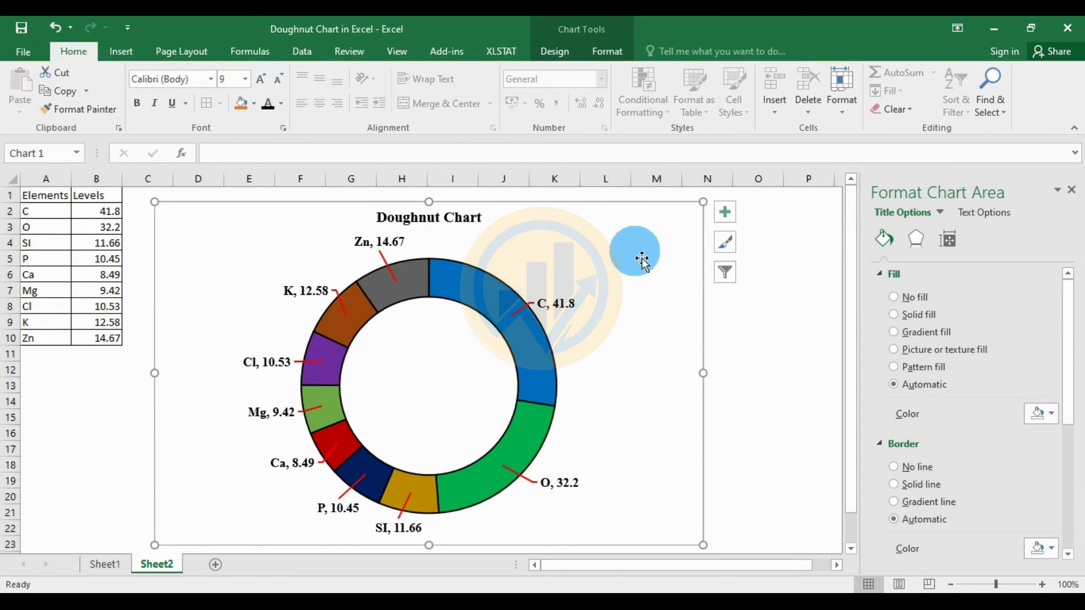
Give the doughnut chart area No fill and No line, then deselect the chart
left_click(554, 242)
left_click(881, 296)
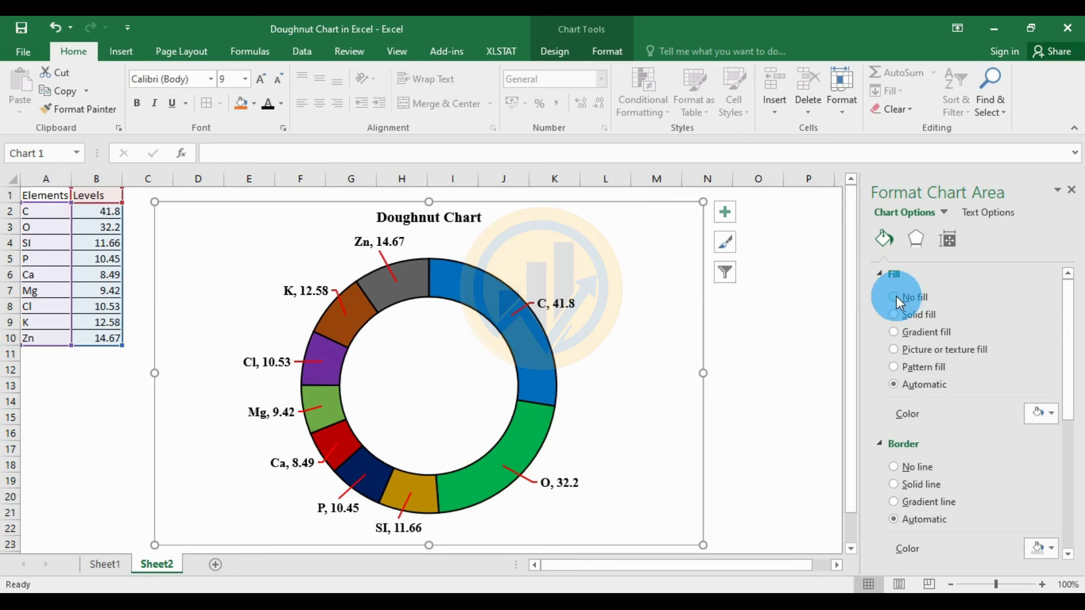
left_click(897, 298)
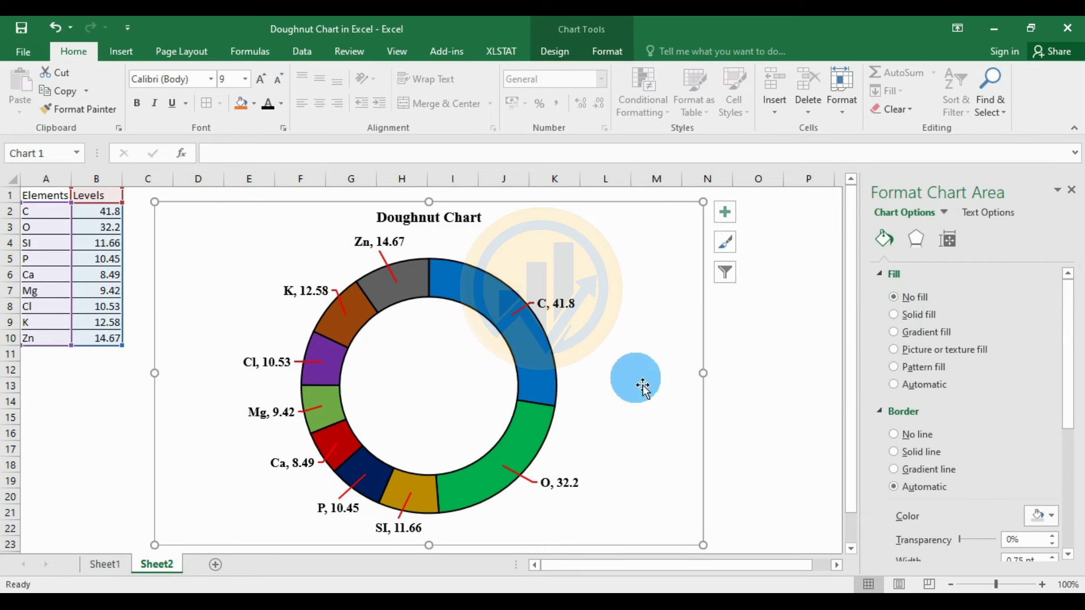
left_click(903, 434)
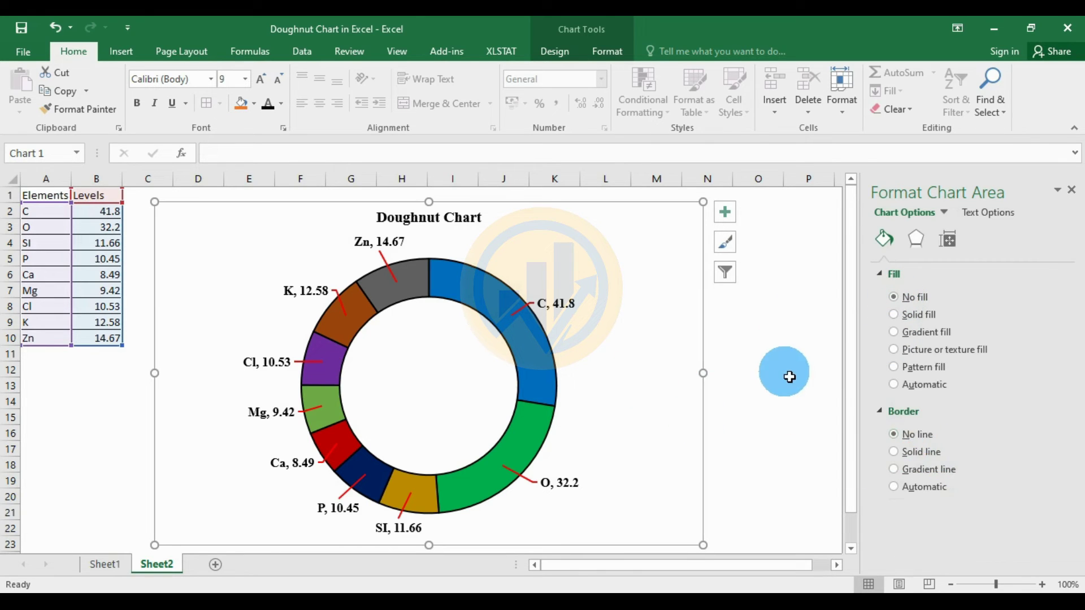
left_click(789, 377)
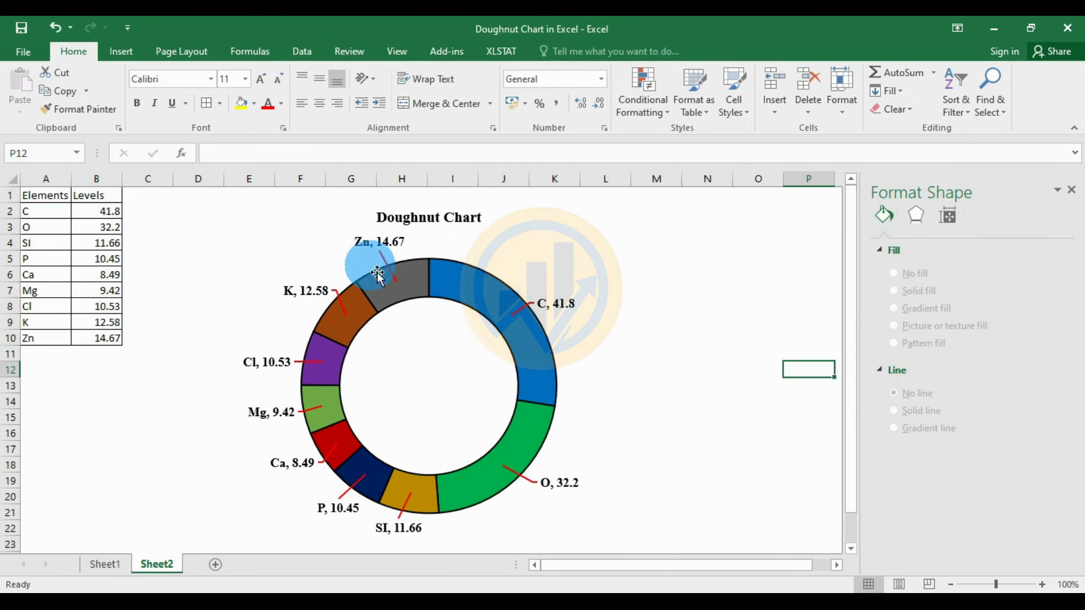
mouse_move(427, 286)
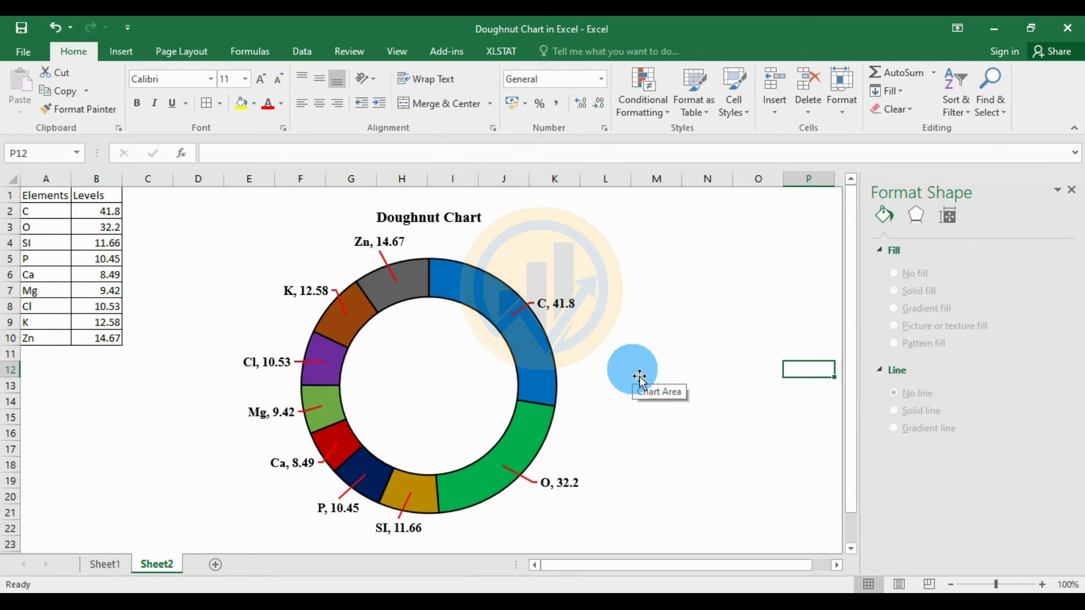
mouse_move(519, 336)
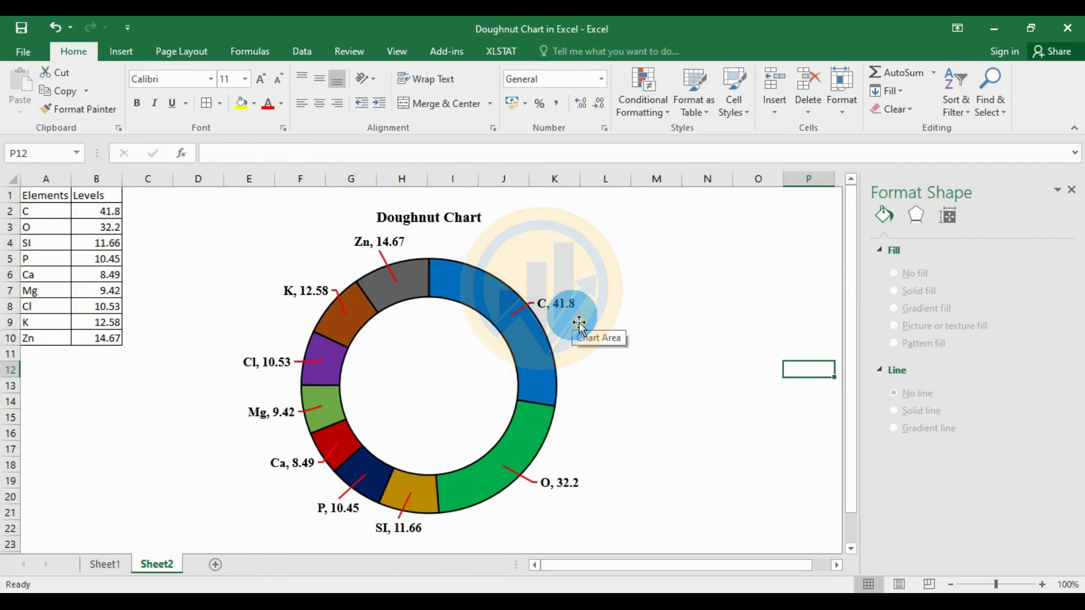
mouse_move(539, 463)
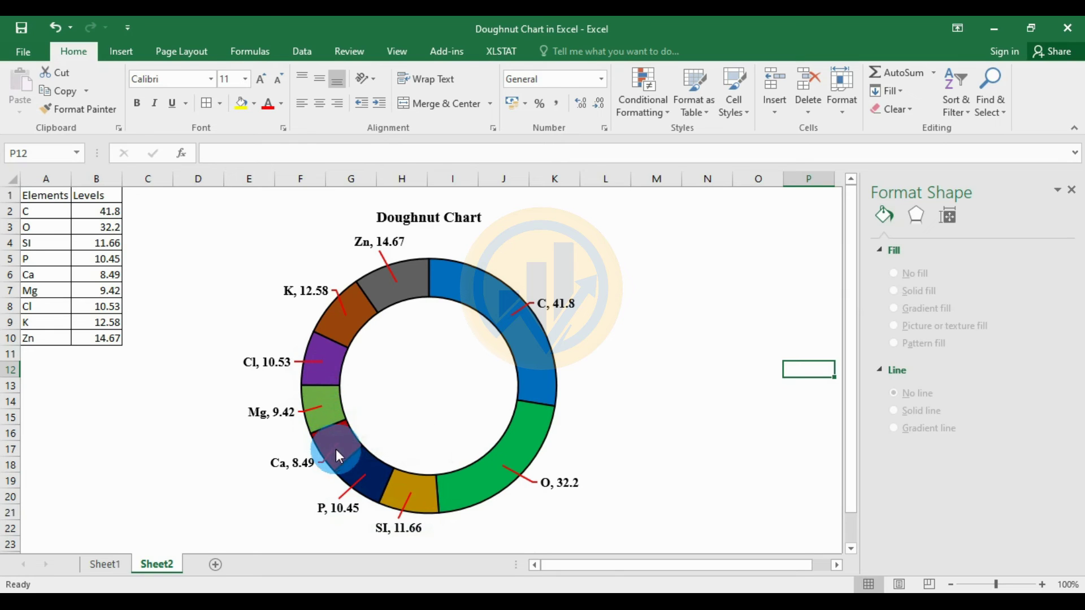
mouse_move(343, 464)
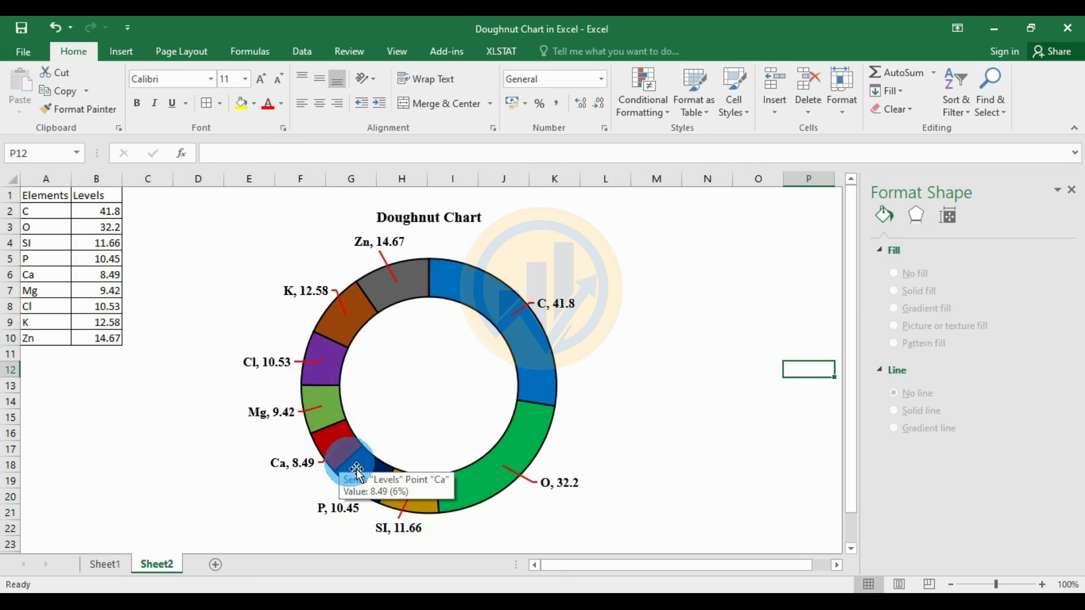